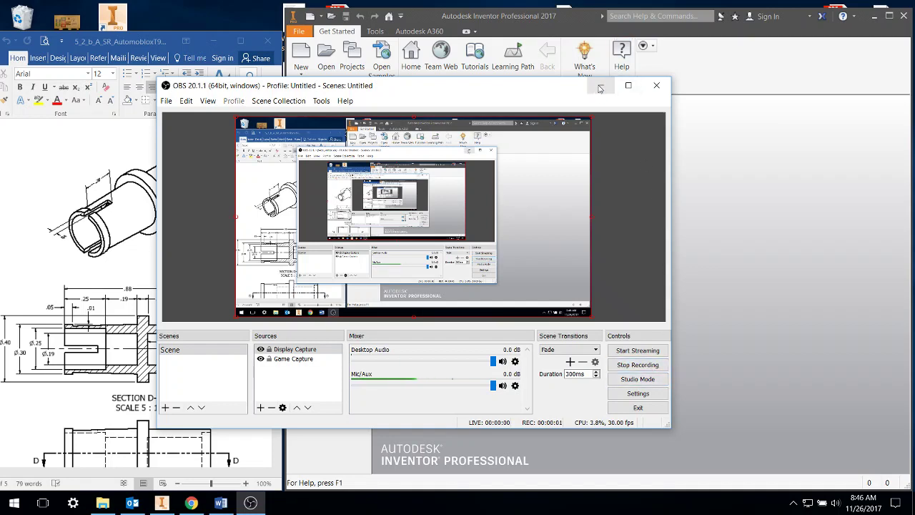
- Create a new part from the Standard.ipt template and start a 2D sketch on the front XY plane
click(600, 85)
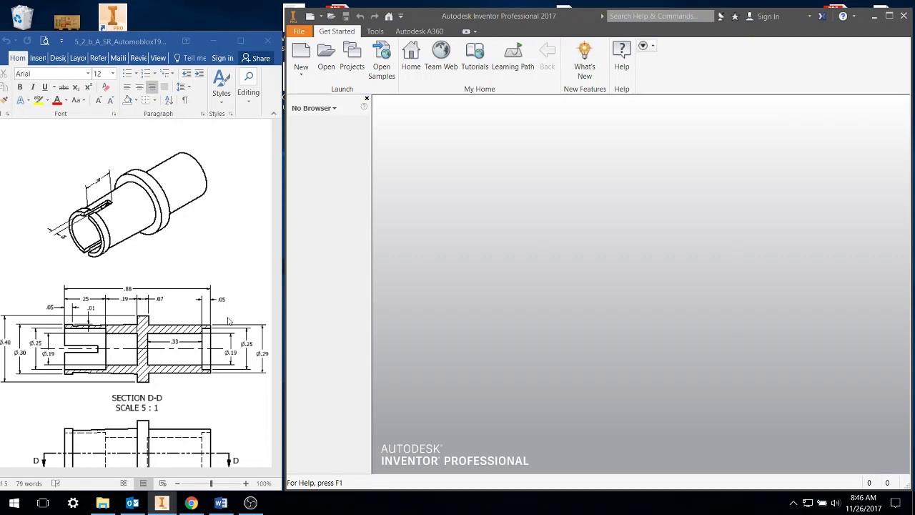
click(306, 53)
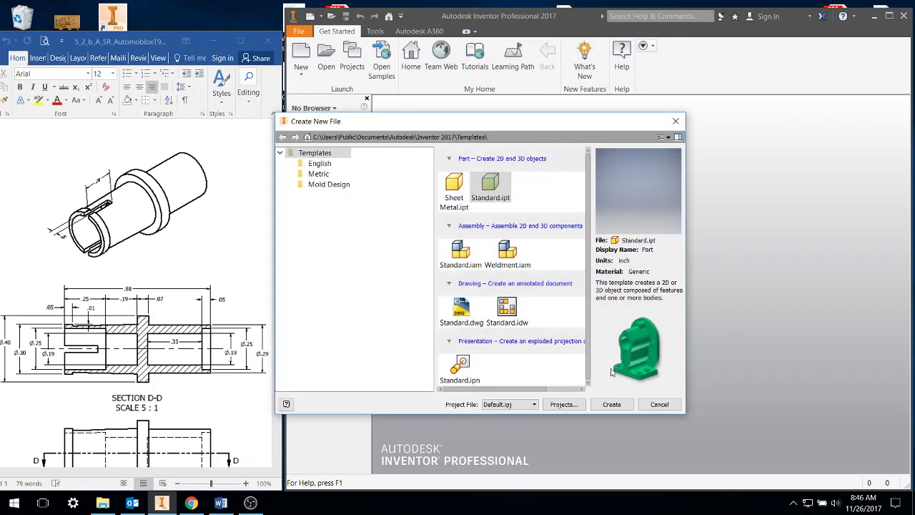
click(613, 406)
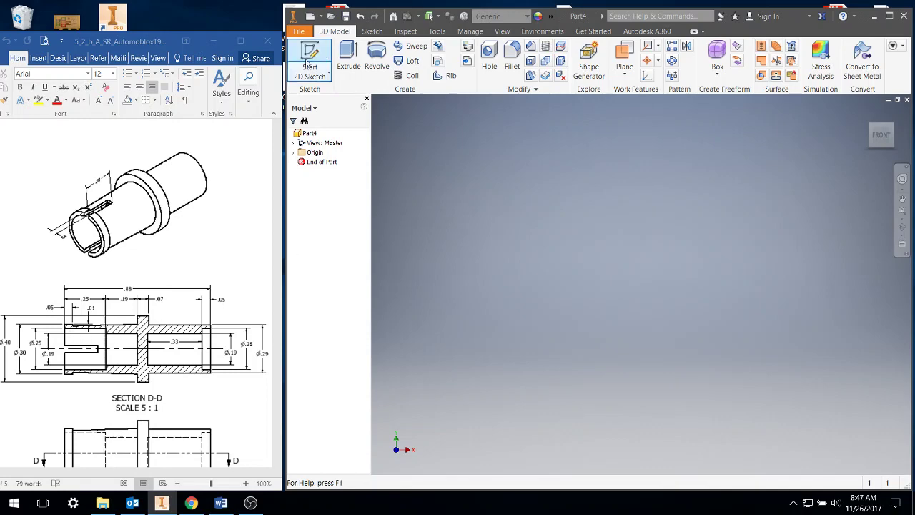
click(310, 61)
click(577, 167)
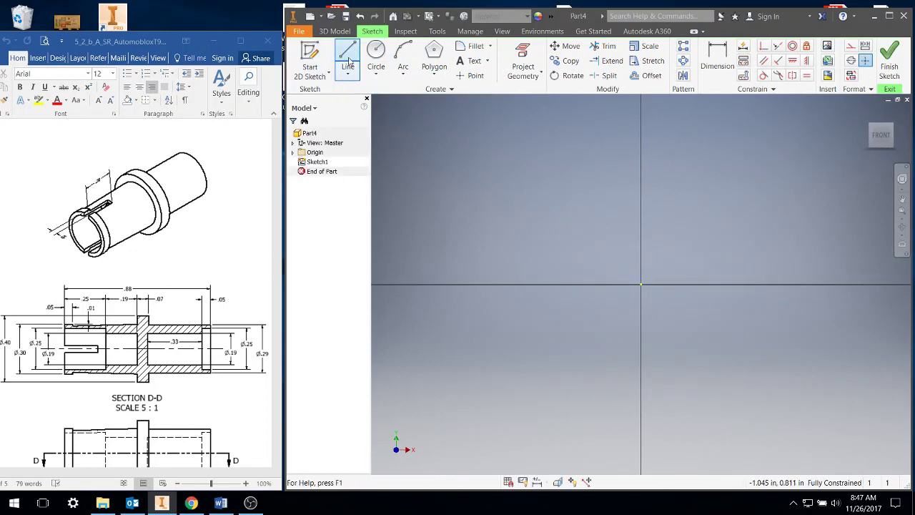
- Draw a 0.07 in horizontal line rightward from the origin and continue it with a vertical line .11/2 in downward
click(347, 58)
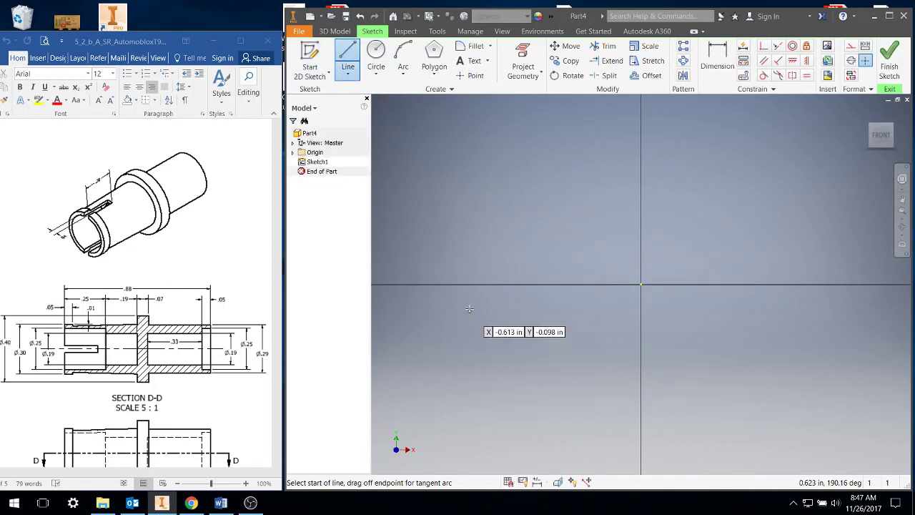
click(641, 285)
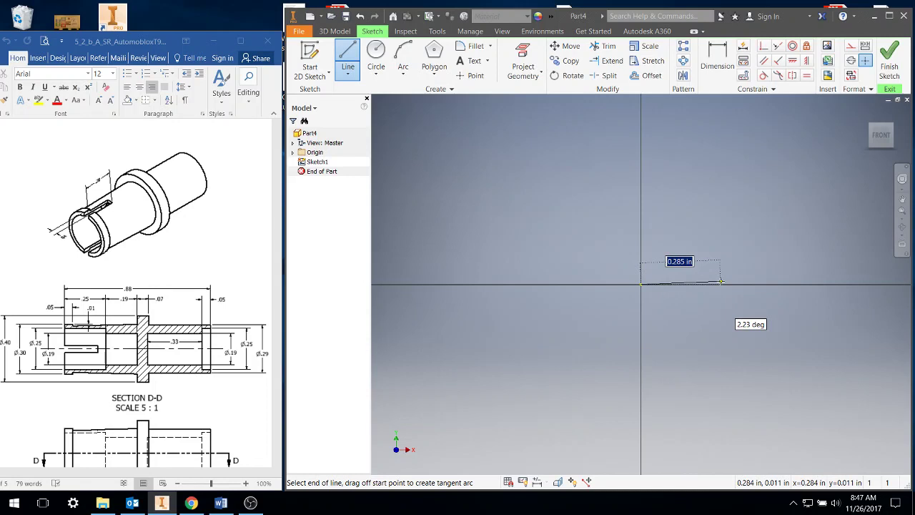
text(.07)
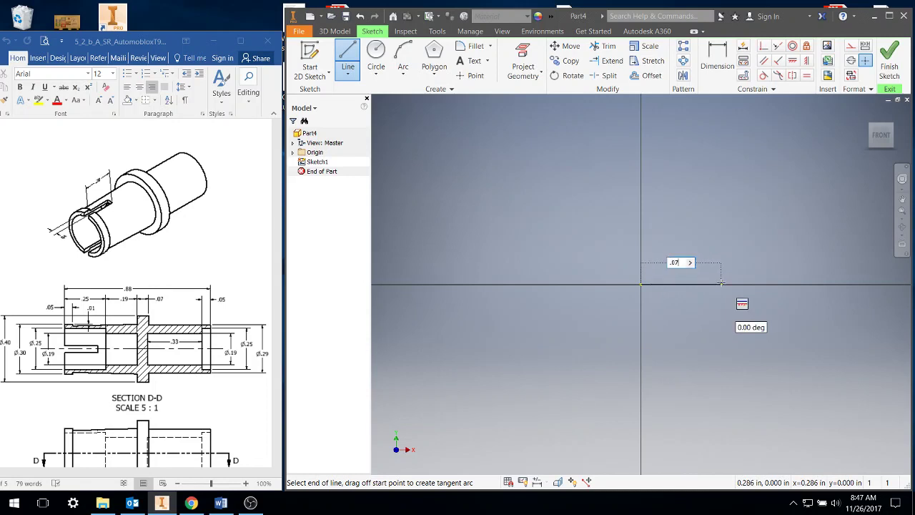
key(Return)
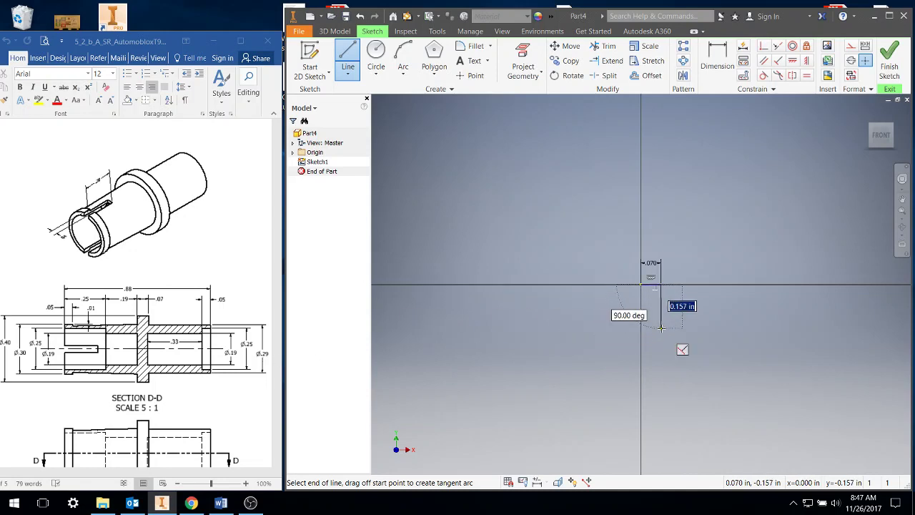
text(.11/2)
key(Return)
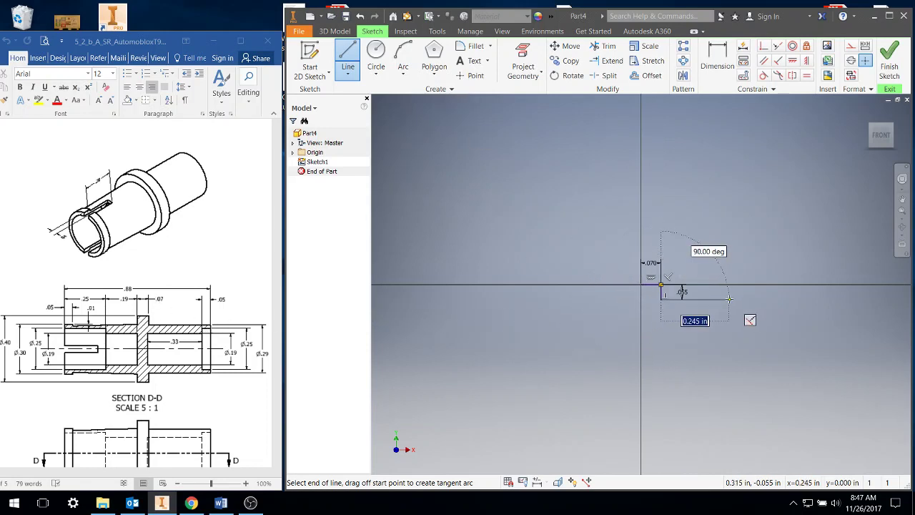
- Continue the profile with lines 0.37 in to the right, .04/2 in down and 0.05 in back to the left
text(.37)
key(Return)
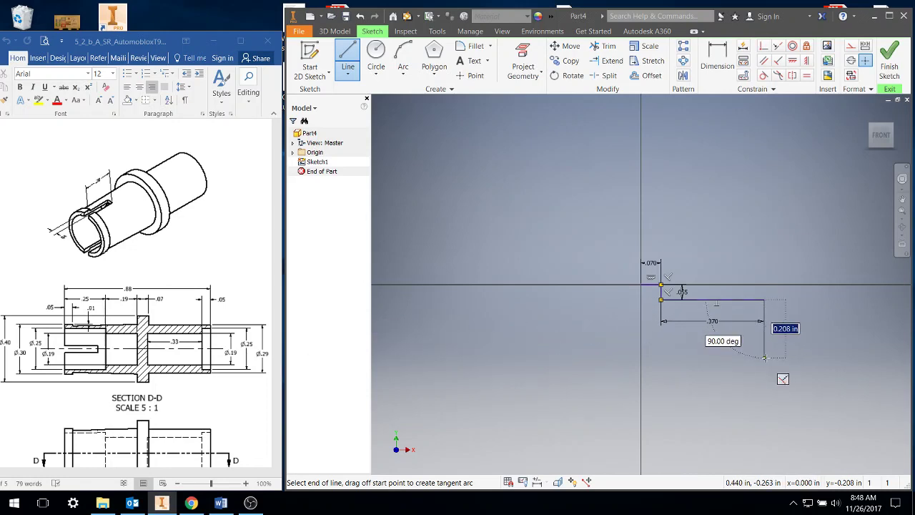
text(.04/2)
key(Return)
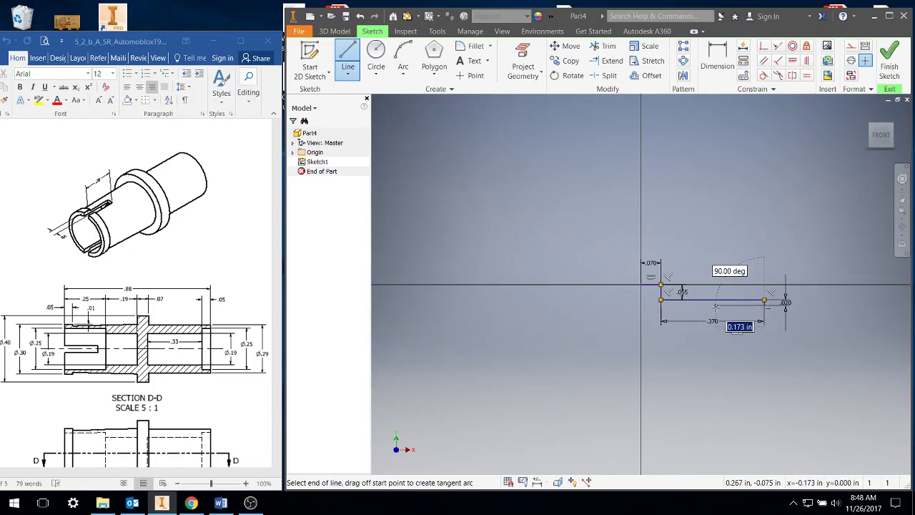
text(.05)
key(Return)
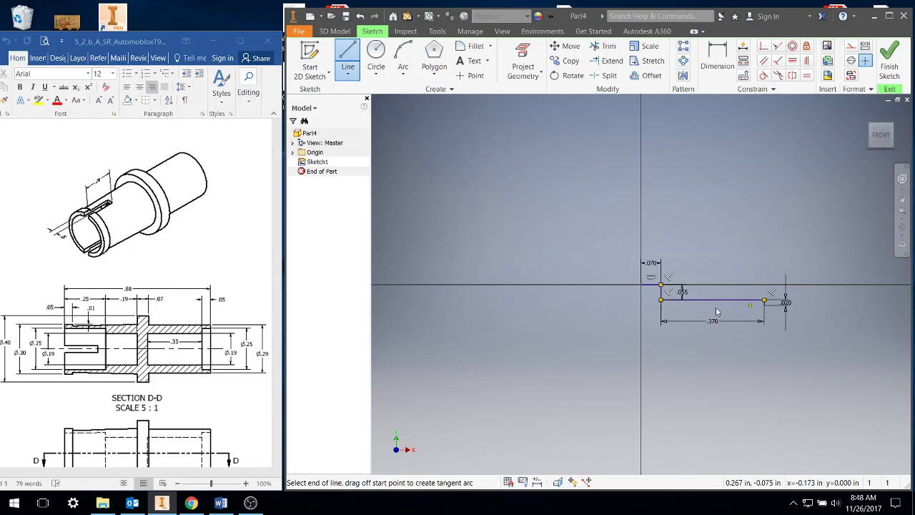
- Continue the profile with a line .06/2 in down and a horizontal line 0.33 in to the left
scroll(716, 307, up, 4)
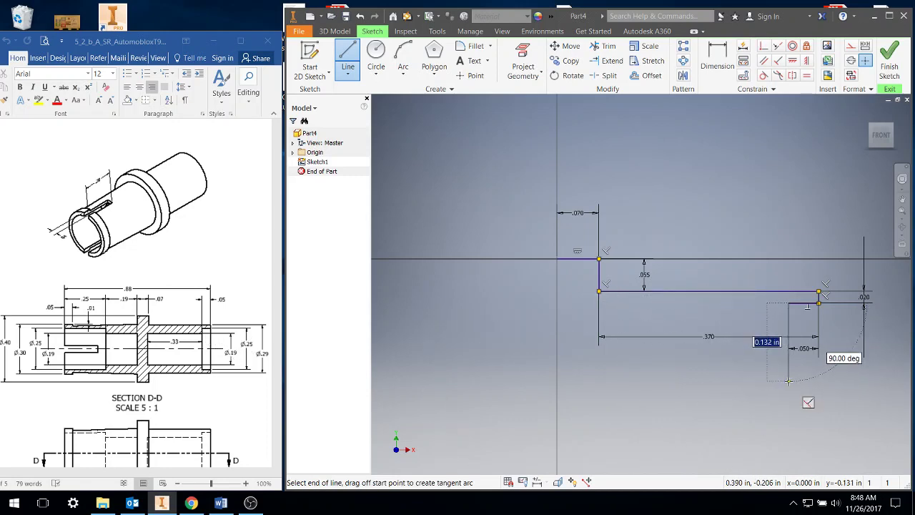
text(.06/2)
key(Return)
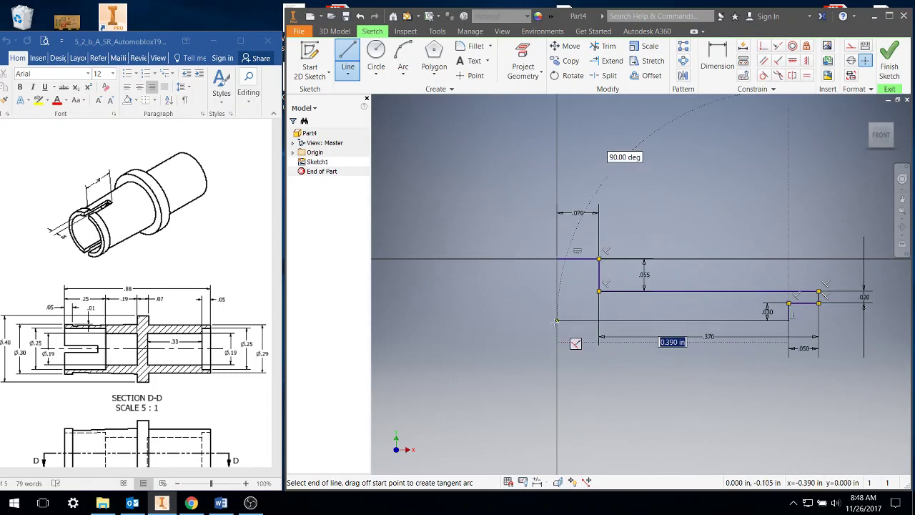
text(.33)
key(Return)
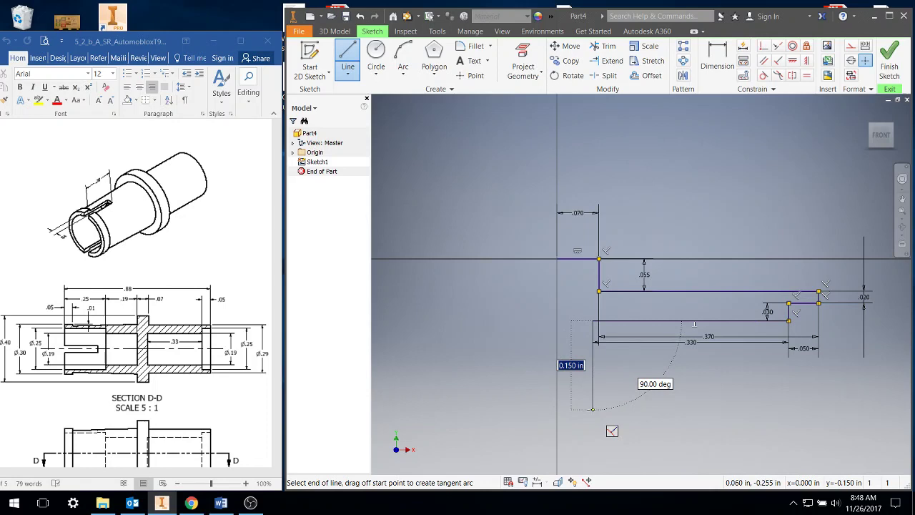
- Add the profile's lowest part: 0.095 in down, horizontally left to the vertical axis, and 0.095 in back up
key(BackSpace)
text(.1)
key(Return)
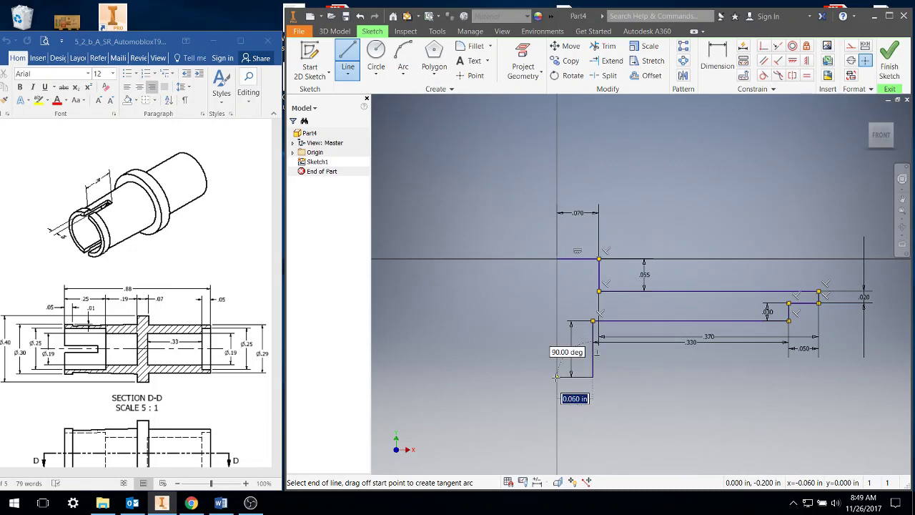
click(556, 377)
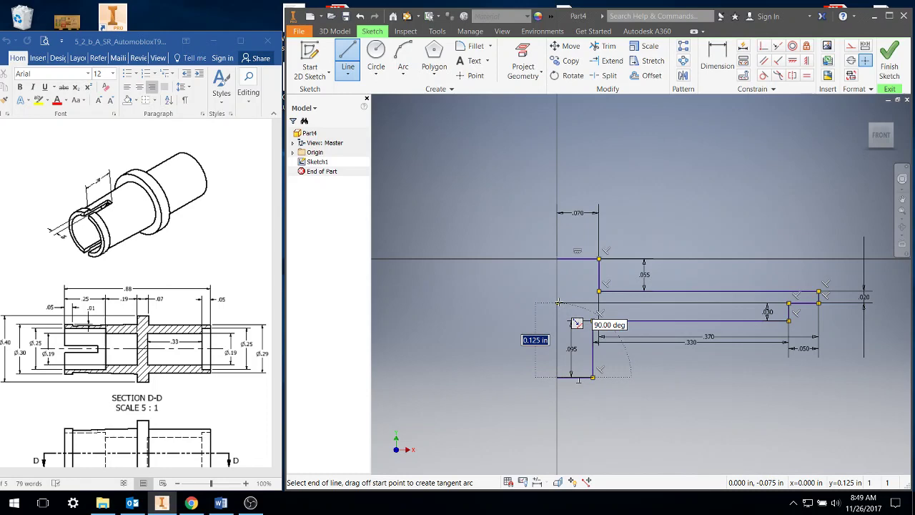
key(BackSpace)
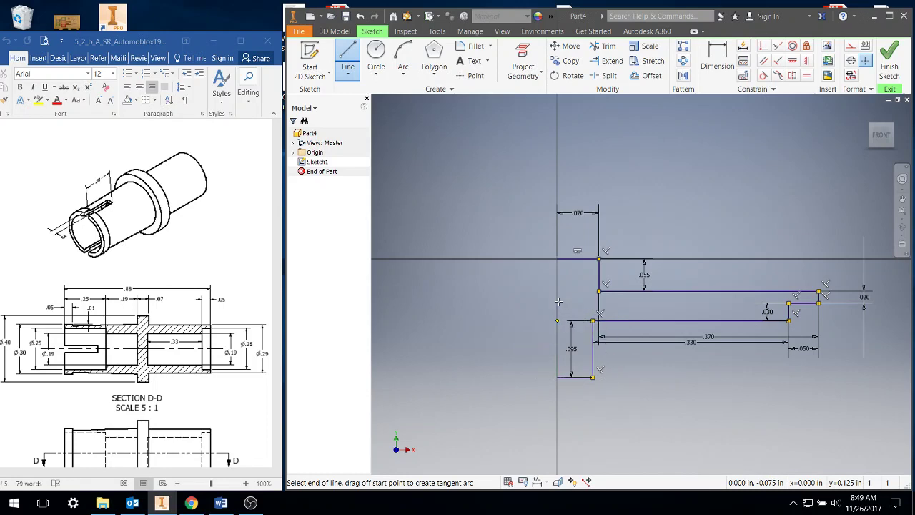
key(Return)
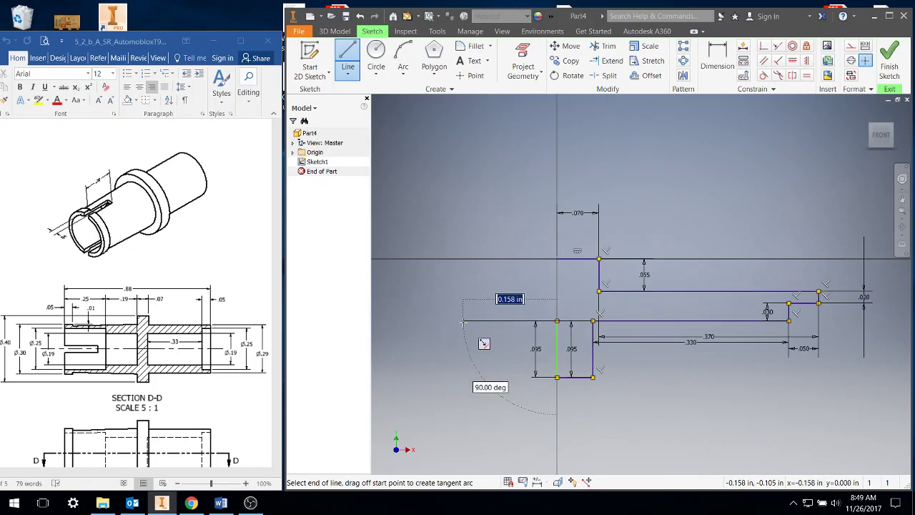
- Continue the profile with a horizontal line 0.19 in to the left and a vertical line .06/2 in upward
key(BackSpace)
text(.19)
key(Return)
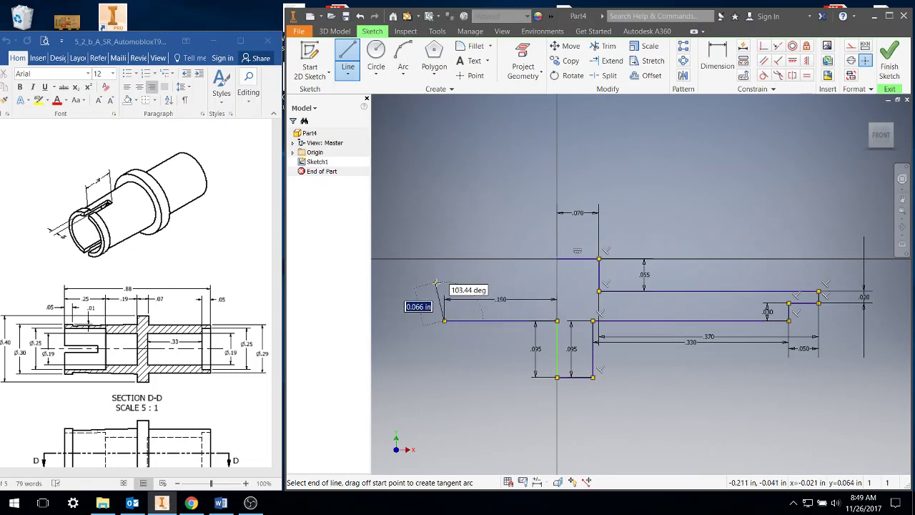
text(.)
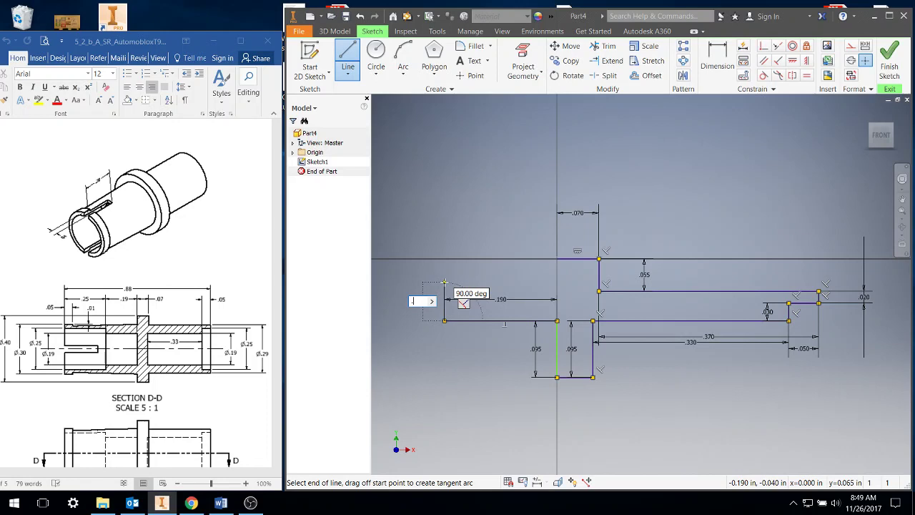
text(06/2)
key(Return)
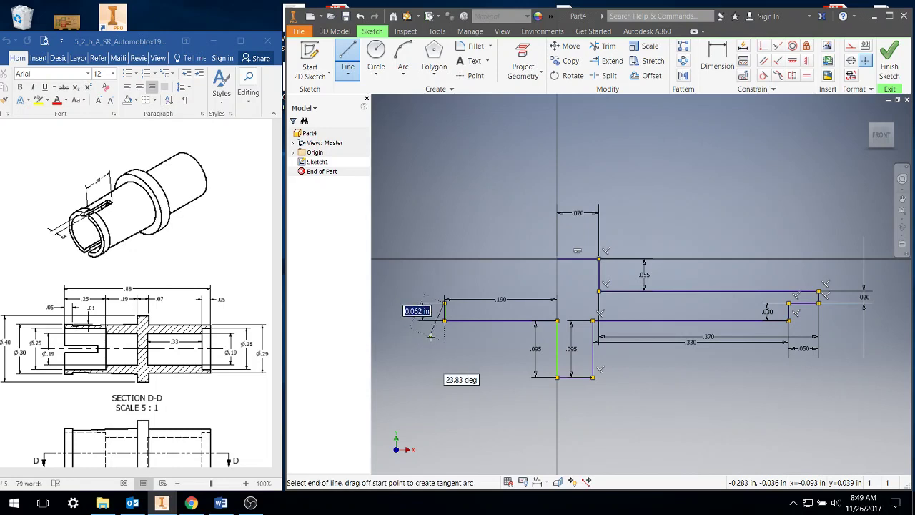
- Continue the profile with a horizontal line 0.25 in to the left and a vertical line .05/2 in upward
middle_drag(438, 341, 512, 340)
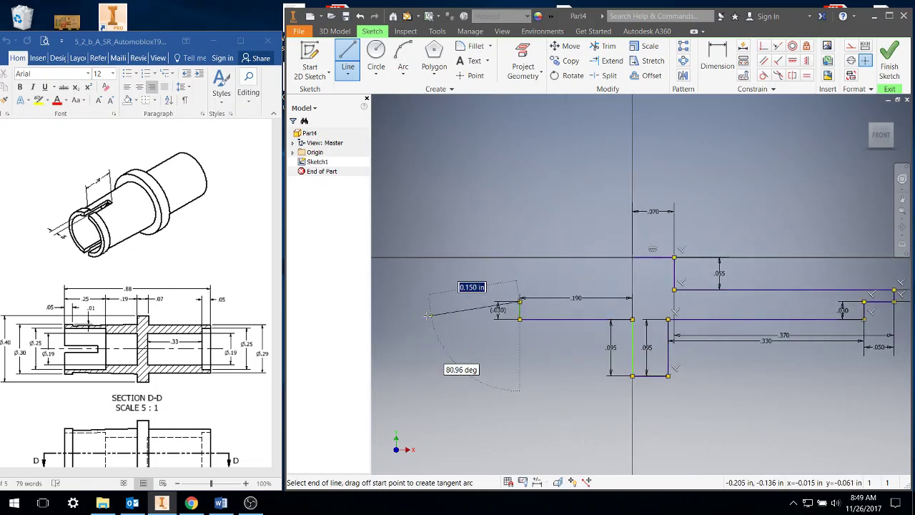
key(BackSpace)
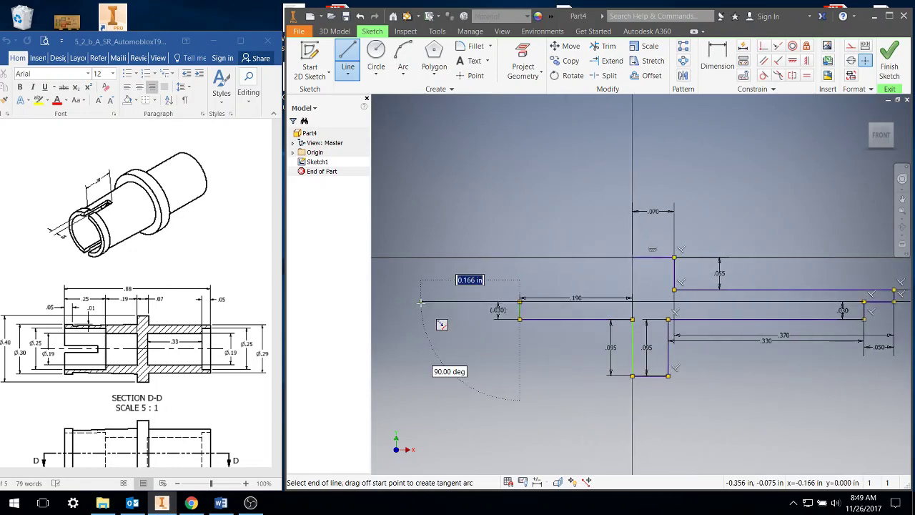
text(.25)
key(Return)
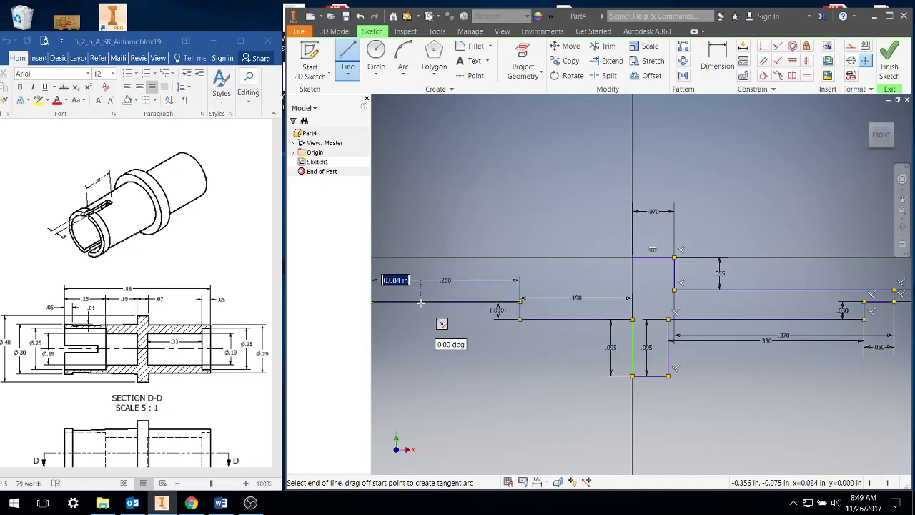
middle_drag(420, 303, 503, 312)
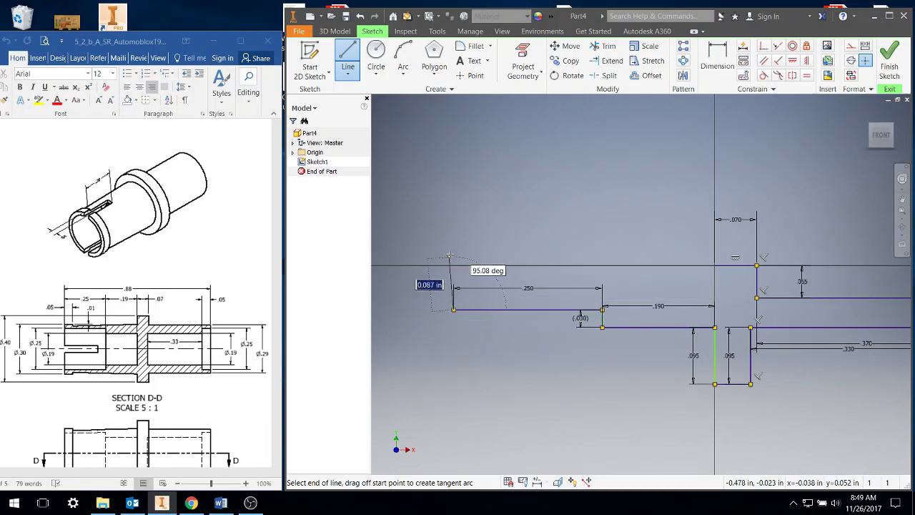
text(.05/2)
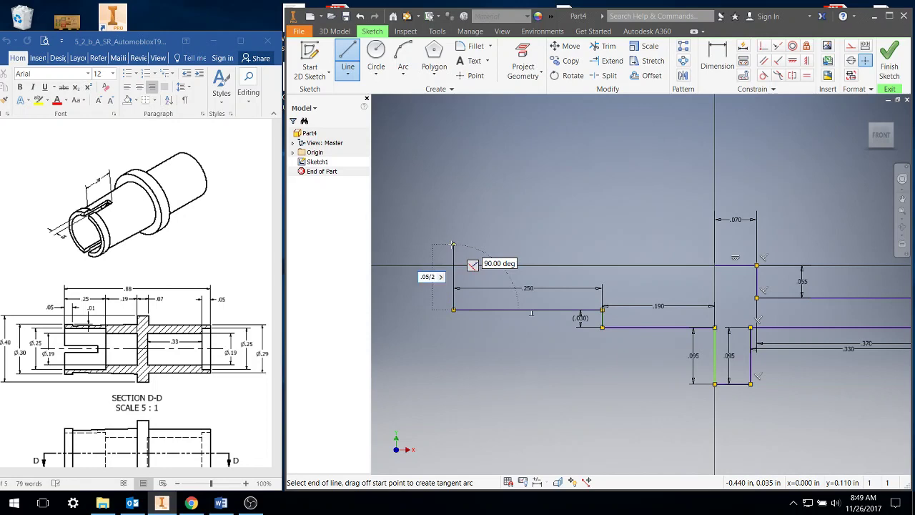
key(Return)
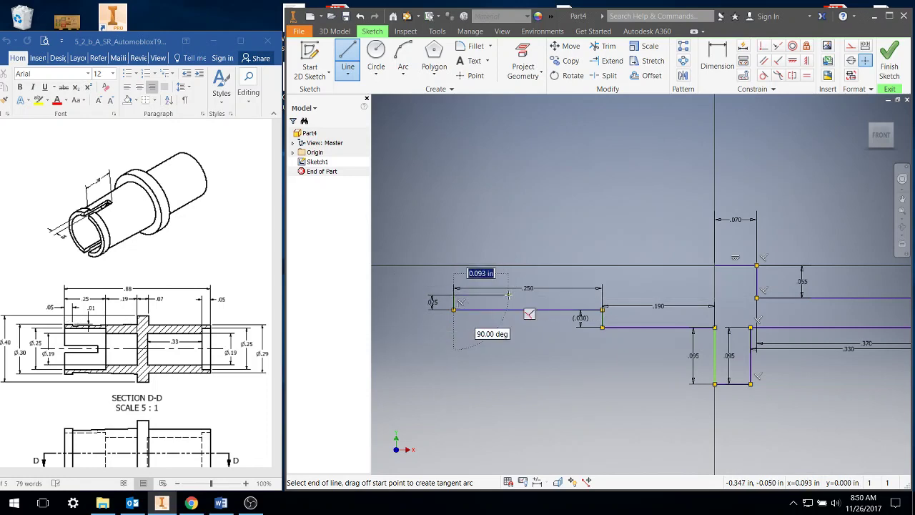
- Draw the lip at the profile's left end, 0.05 in to the right and 0.01 in down, and end the line chain
text(.05)
key(Return)
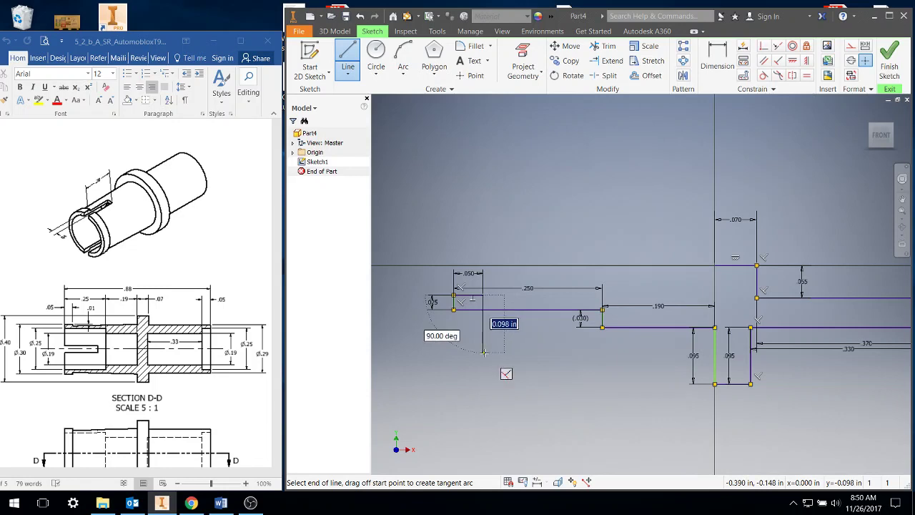
text(.01)
key(Return)
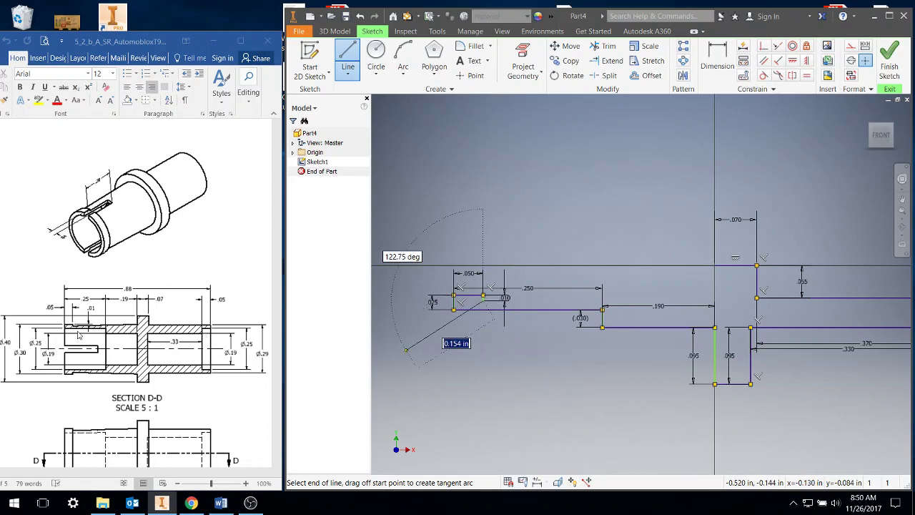
right_click(484, 337)
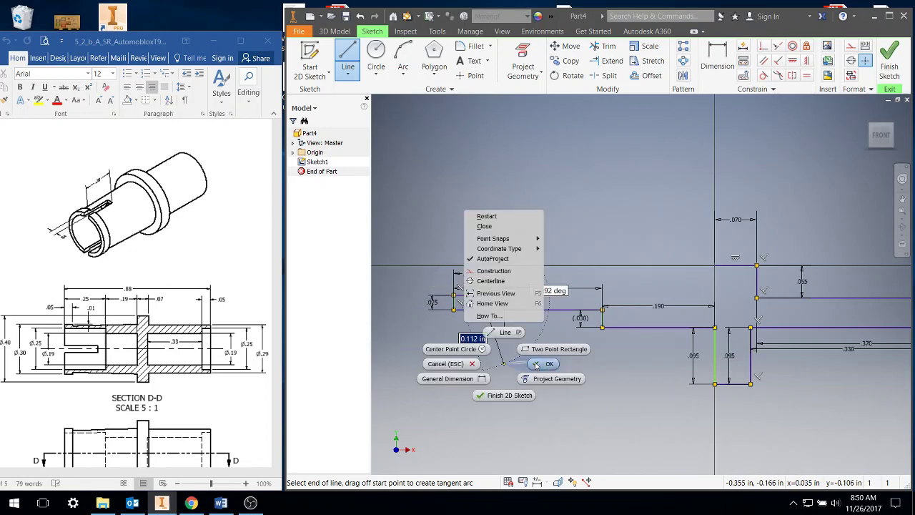
click(537, 367)
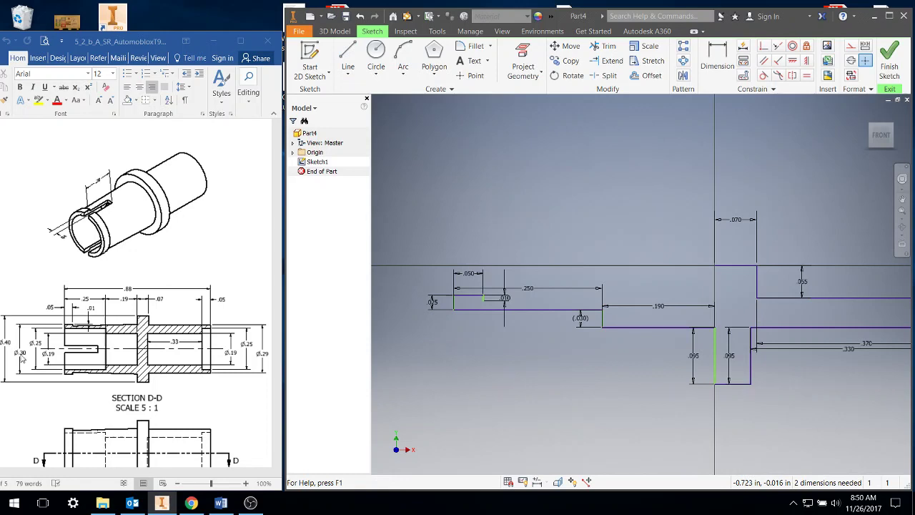
- Draw a 0.05 in line down from the origin, continue it to the lower end of the far-end lip, and end the line chain
click(348, 57)
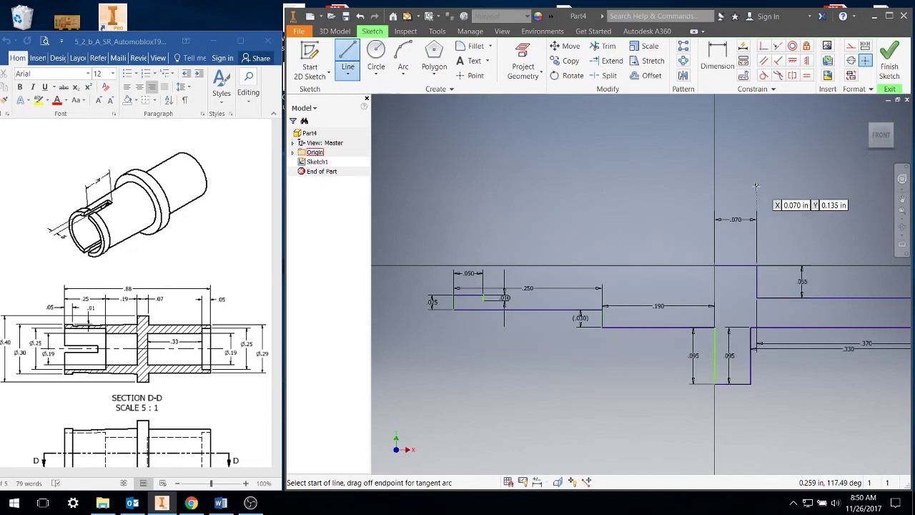
click(716, 266)
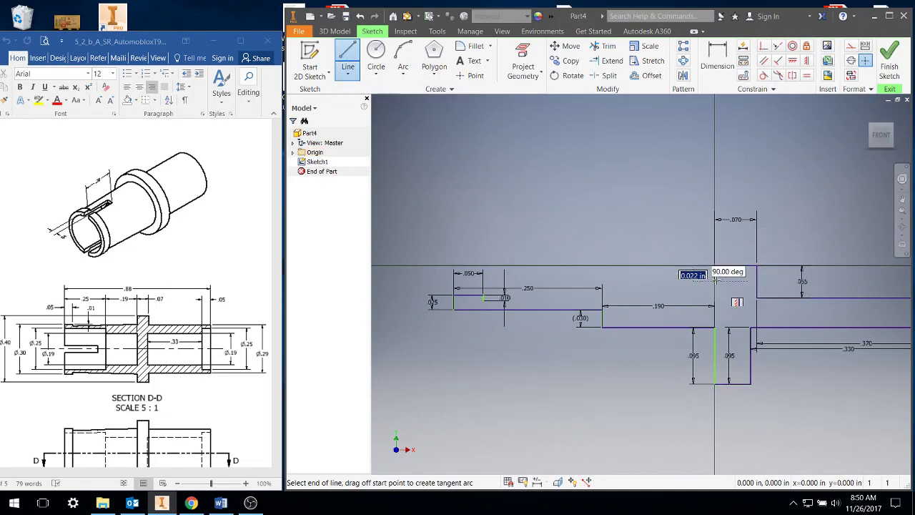
text(.)
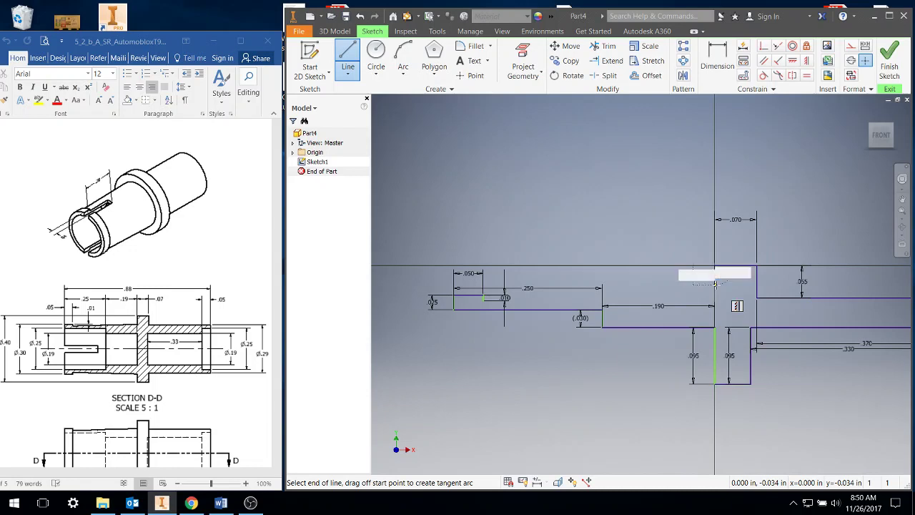
click(714, 295)
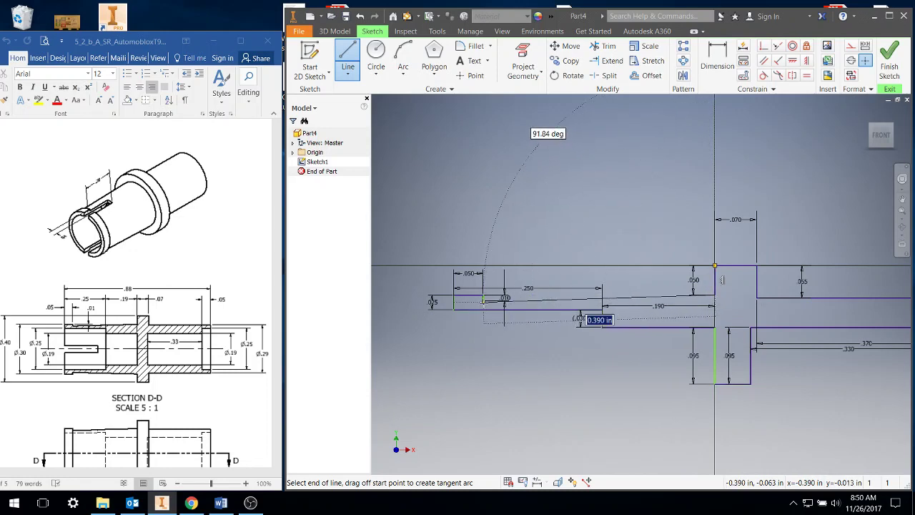
click(483, 301)
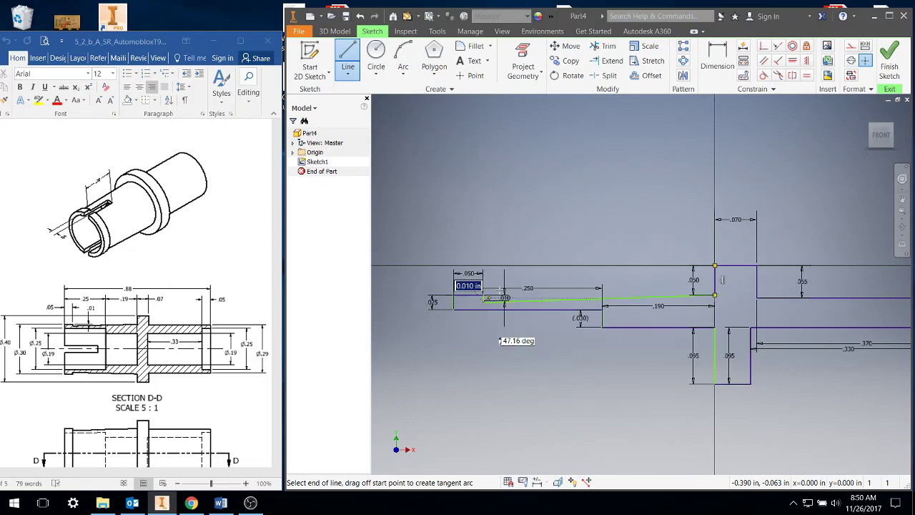
right_click(562, 211)
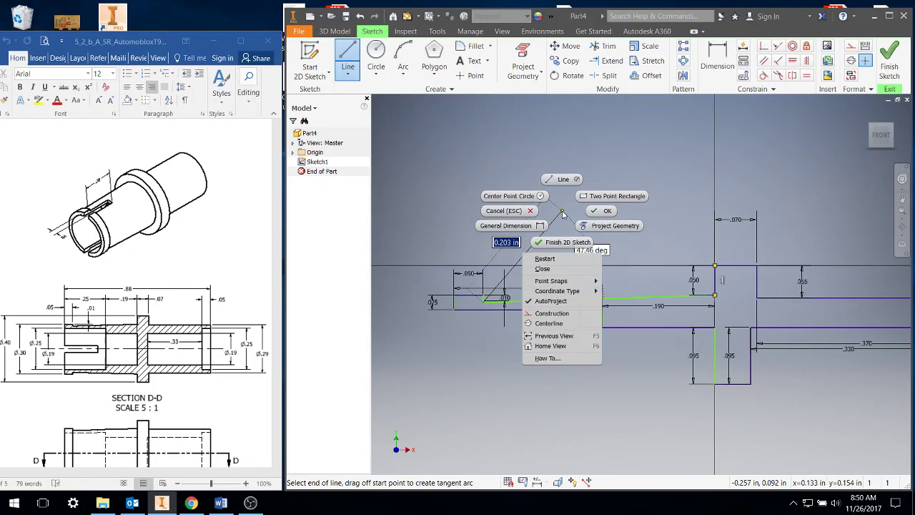
click(592, 210)
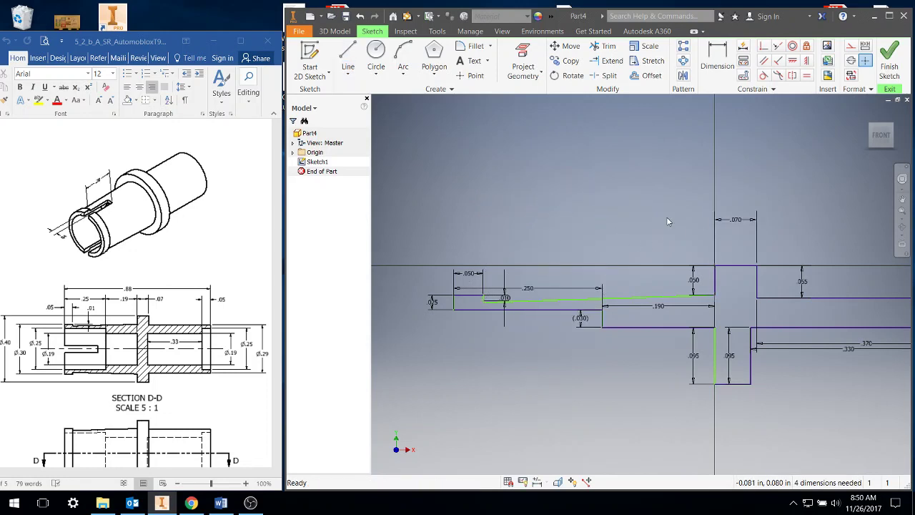
scroll(666, 217, down, 3)
middle_drag(666, 217, 608, 203)
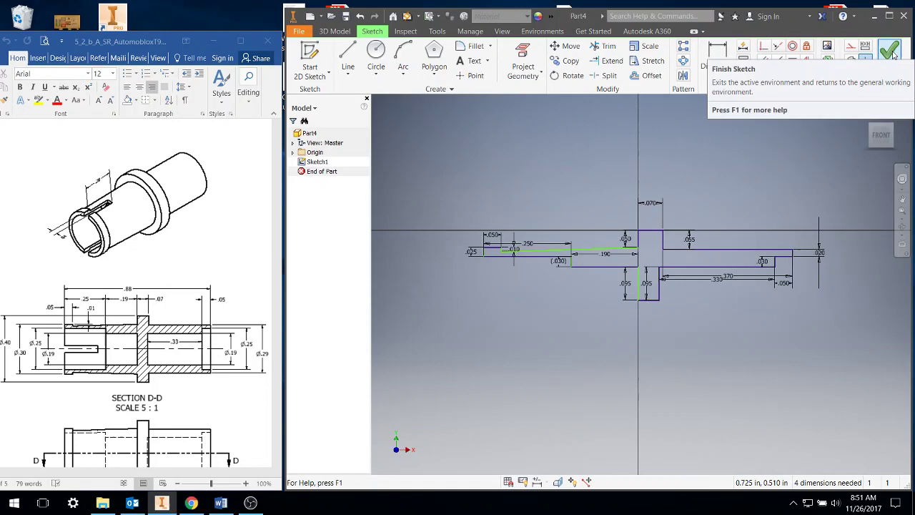
click(892, 54)
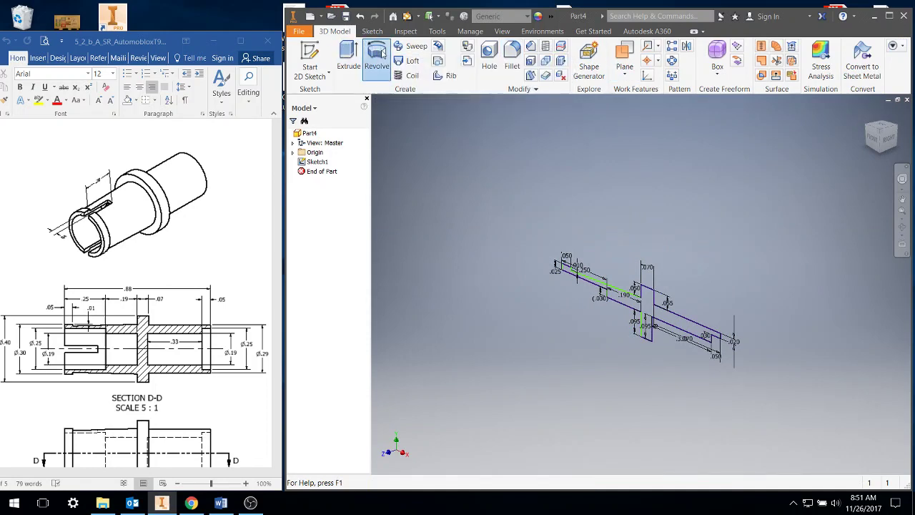
click(383, 53)
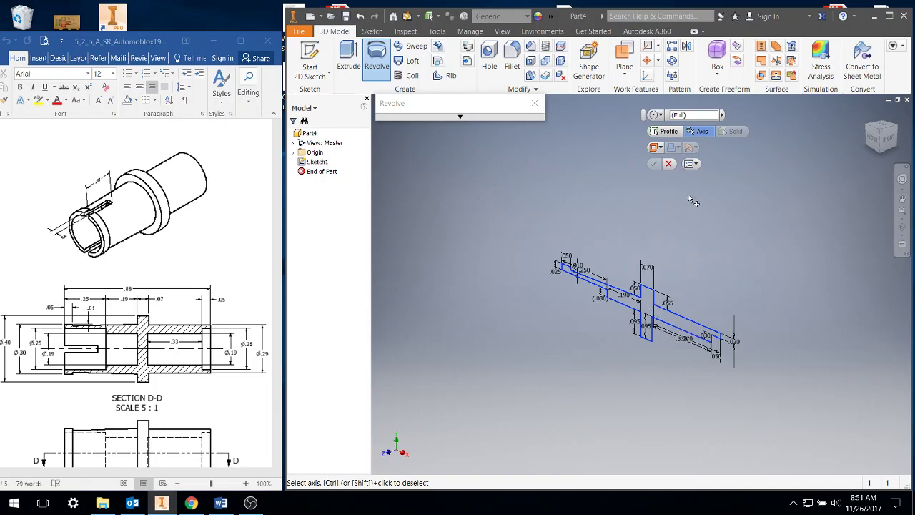
click(669, 164)
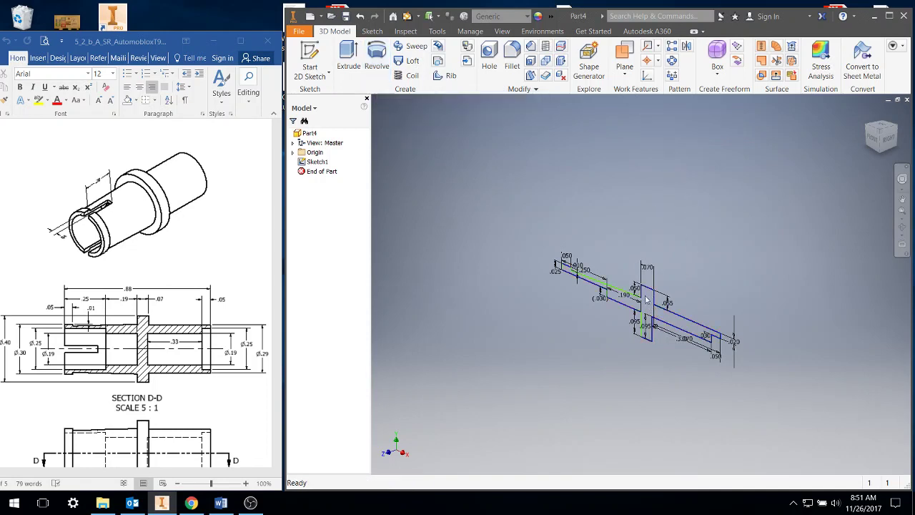
scroll(644, 299, up, 2)
scroll(645, 293, down, 5)
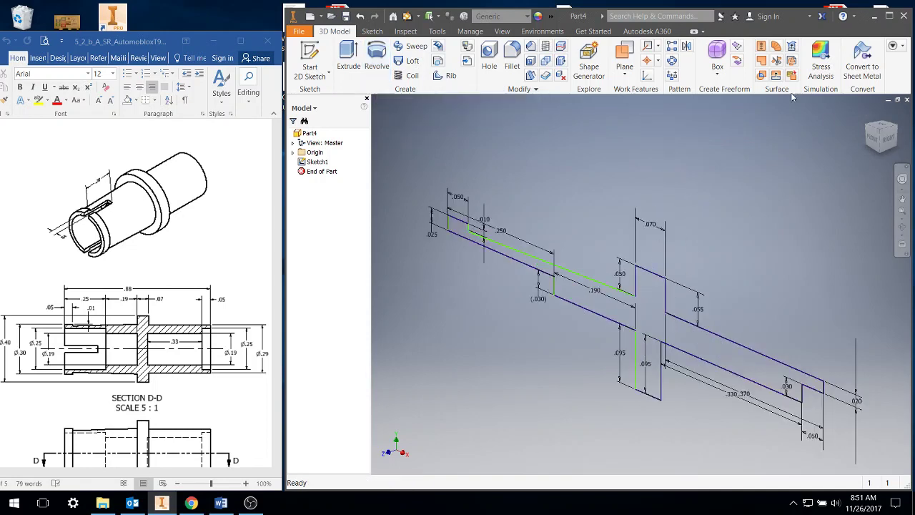
- Reopen the profile sketch and use Close Loop on its outline from the sloped line, accepting closure of the gap at the lip
right_click(309, 162)
click(336, 204)
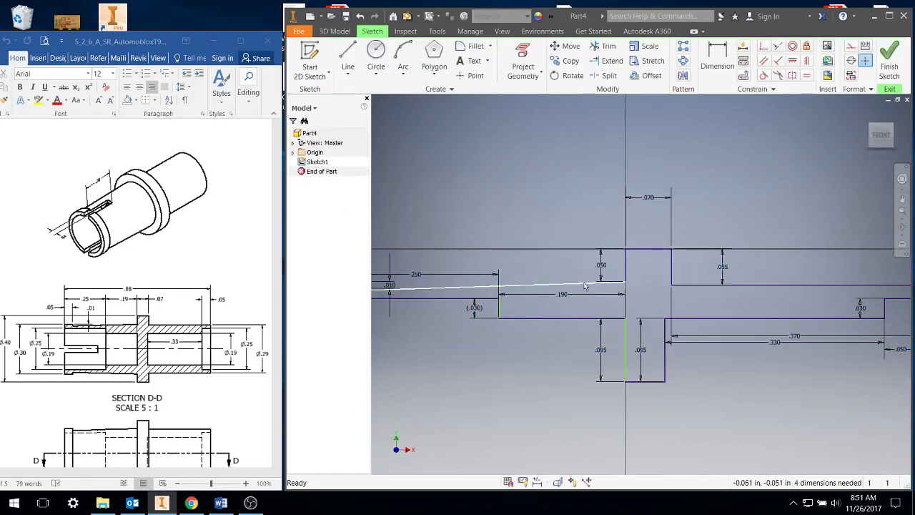
right_click(586, 285)
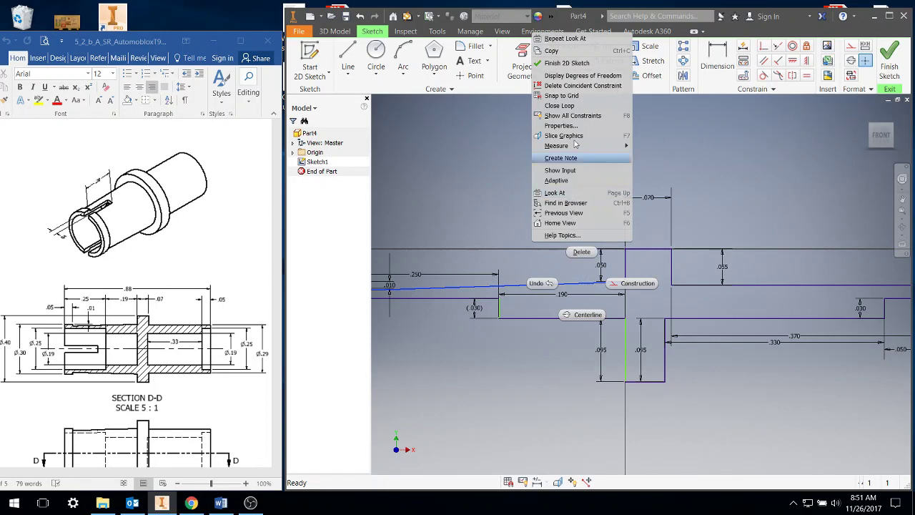
click(564, 105)
click(543, 283)
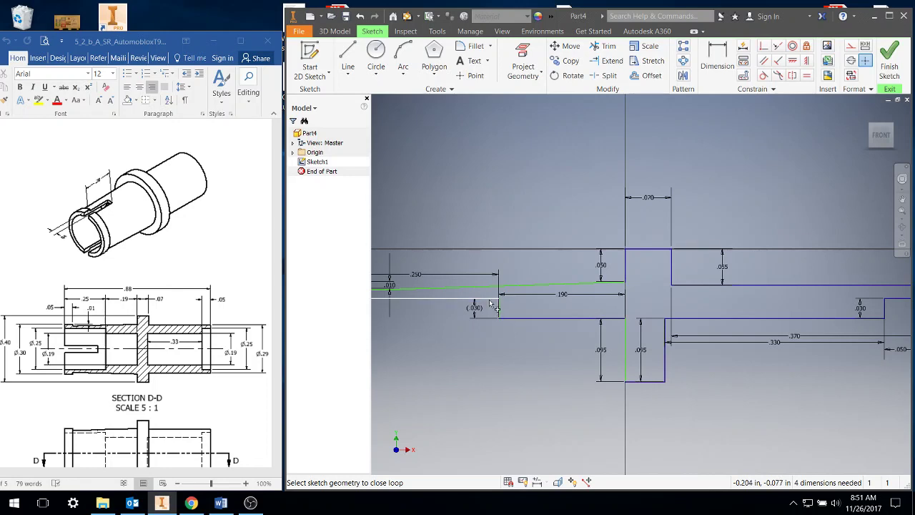
middle_drag(500, 316, 667, 317)
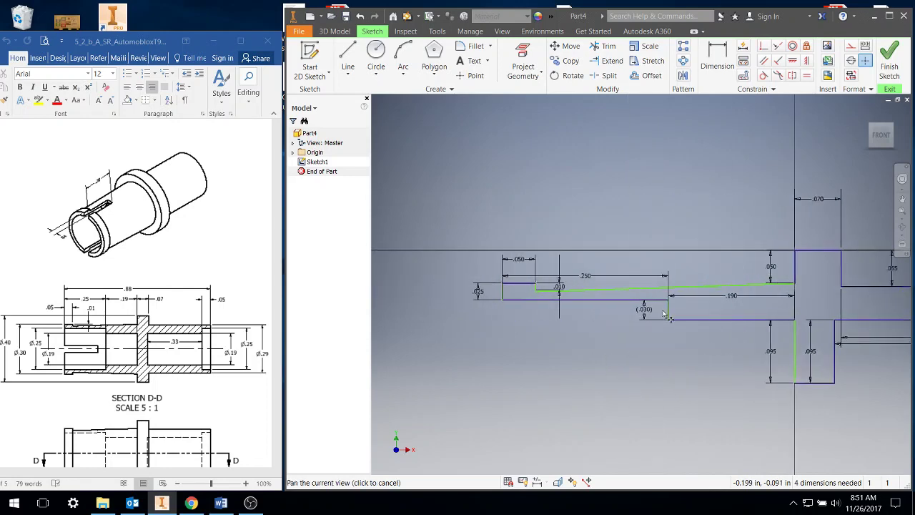
click(504, 299)
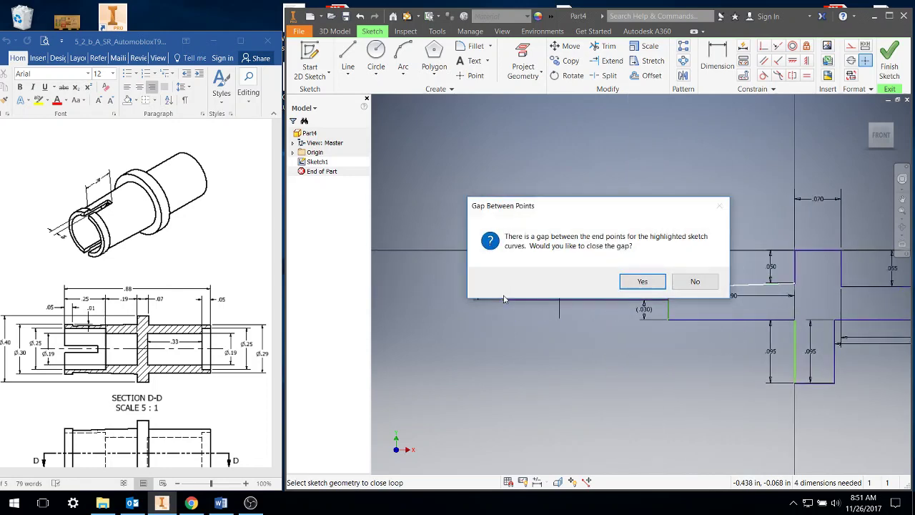
click(638, 283)
click(566, 278)
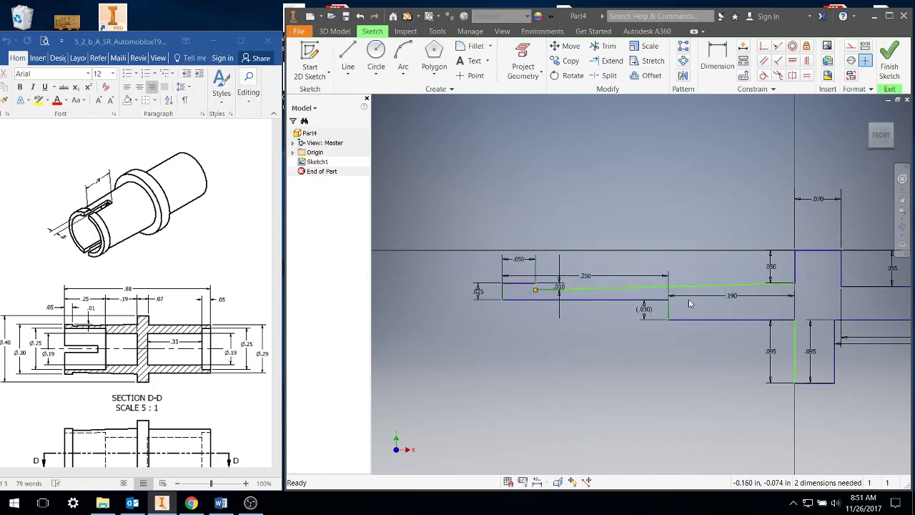
- Finish the sketch and revolve the closed profile a full turn about its short lowest line
scroll(695, 305, down, 2)
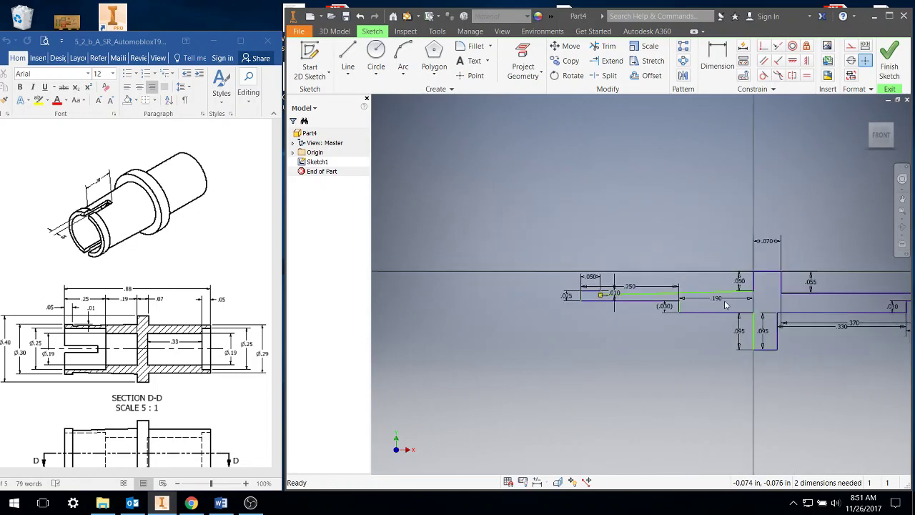
middle_drag(725, 305, 659, 304)
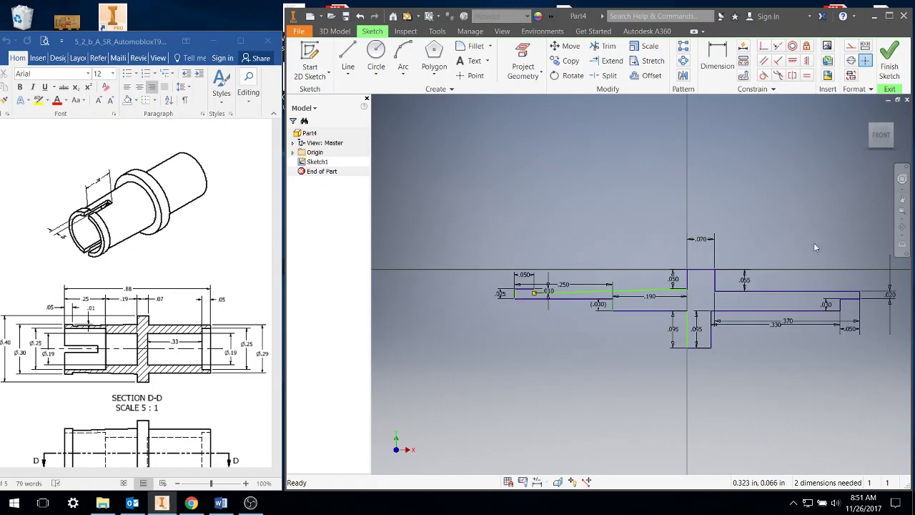
click(889, 63)
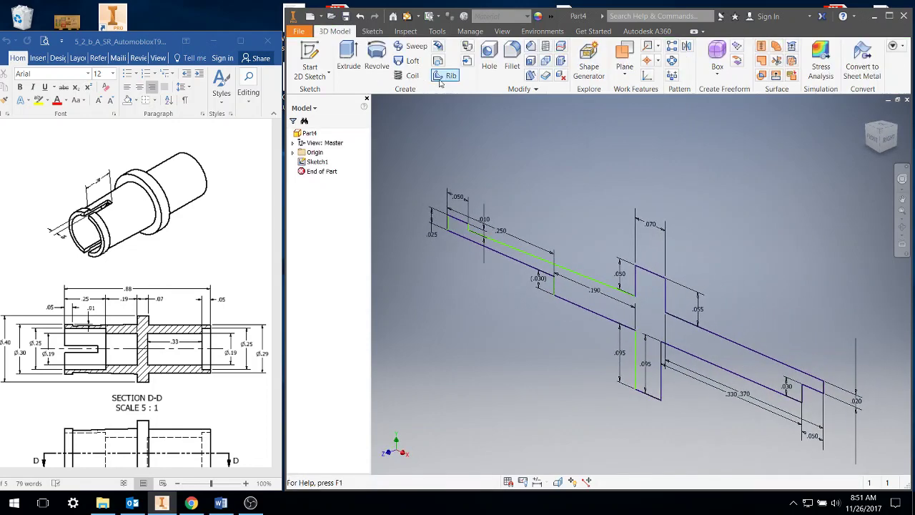
click(377, 57)
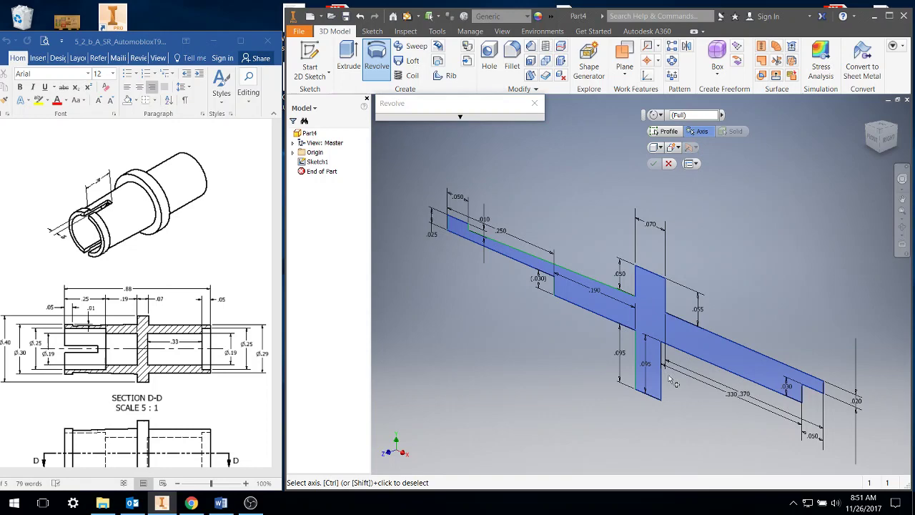
click(650, 399)
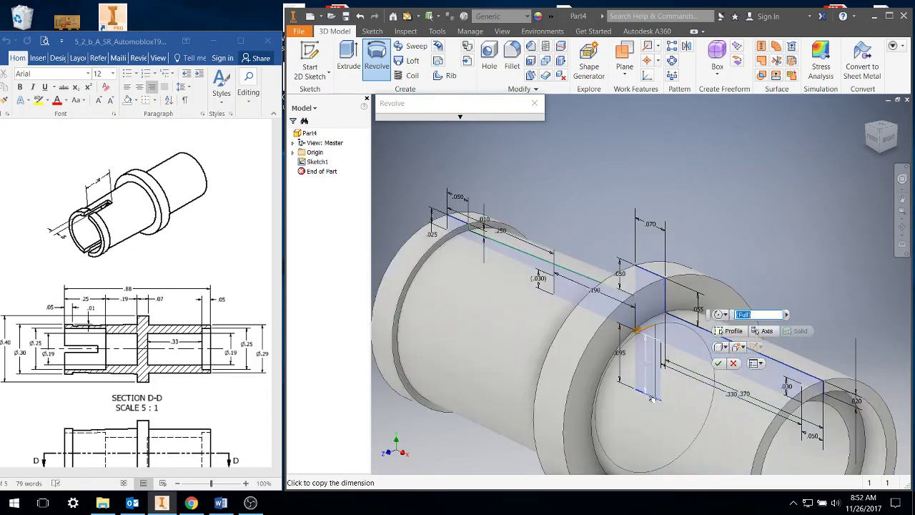
middle_drag(654, 399, 654, 223)
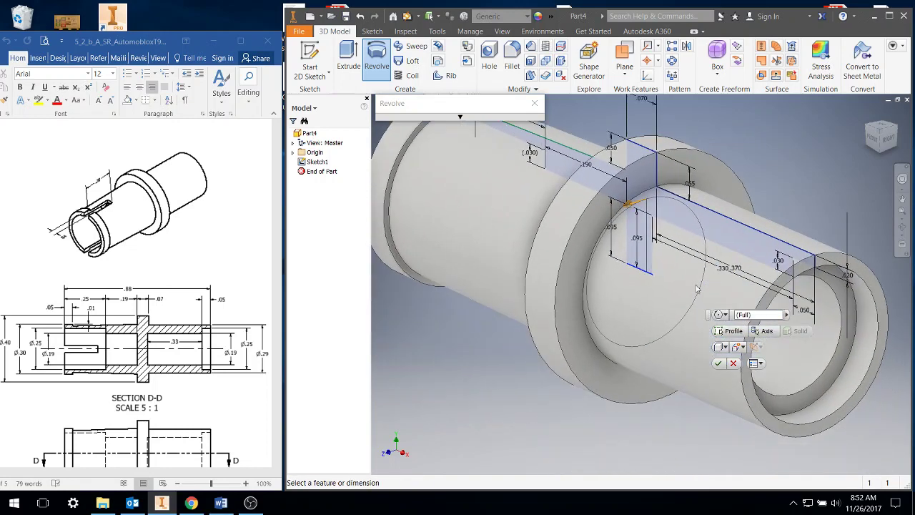
click(717, 364)
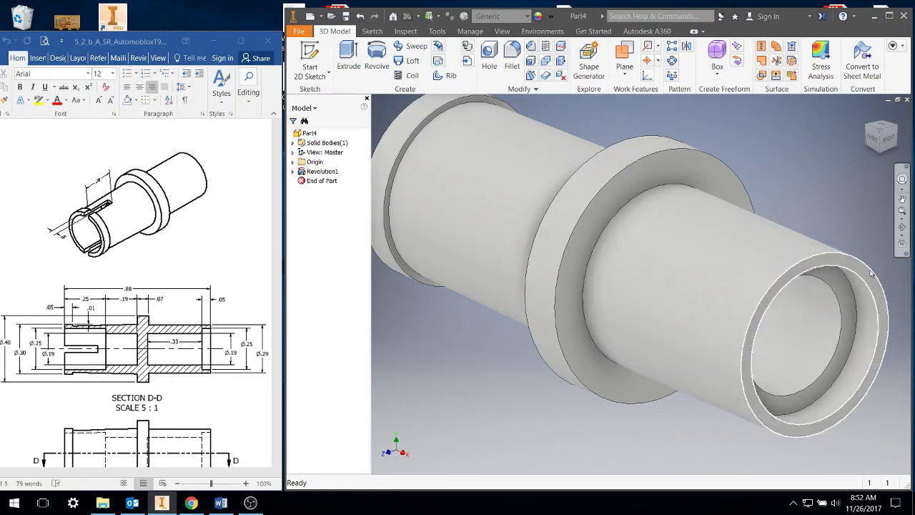
- Create a work plane tangent to the outer surface of the end lip and parallel to the origin's XZ plane
key(Home)
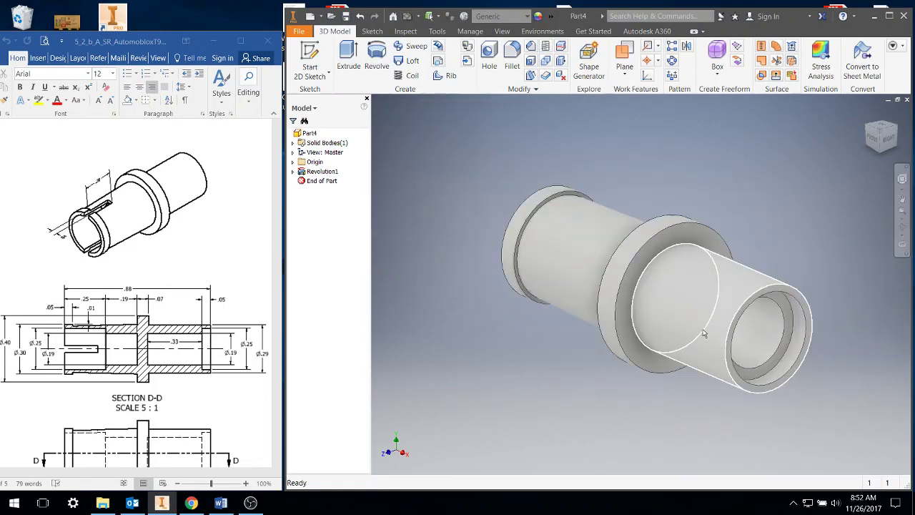
click(901, 229)
drag(668, 326, 701, 341)
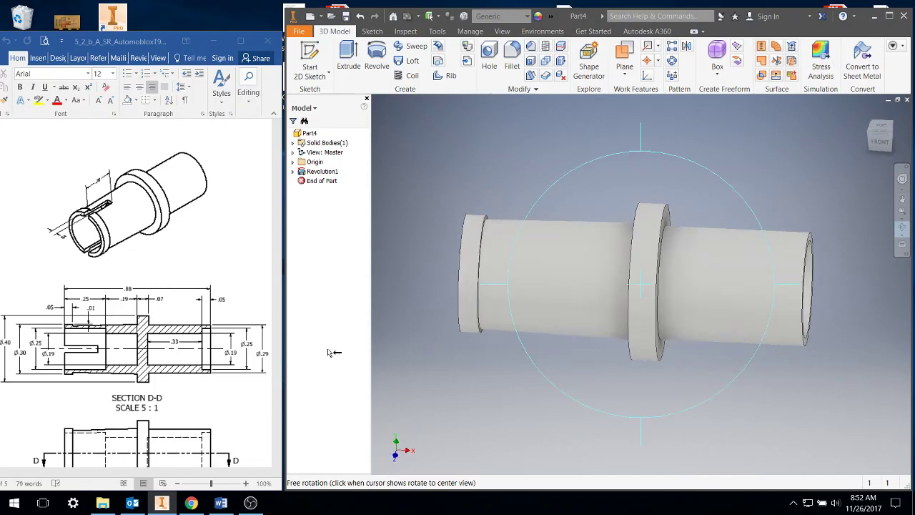
right_click(669, 205)
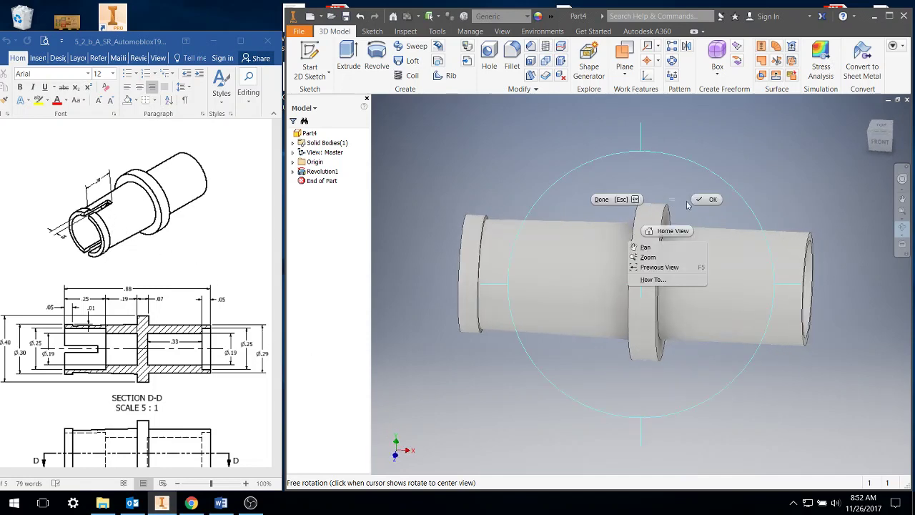
click(697, 201)
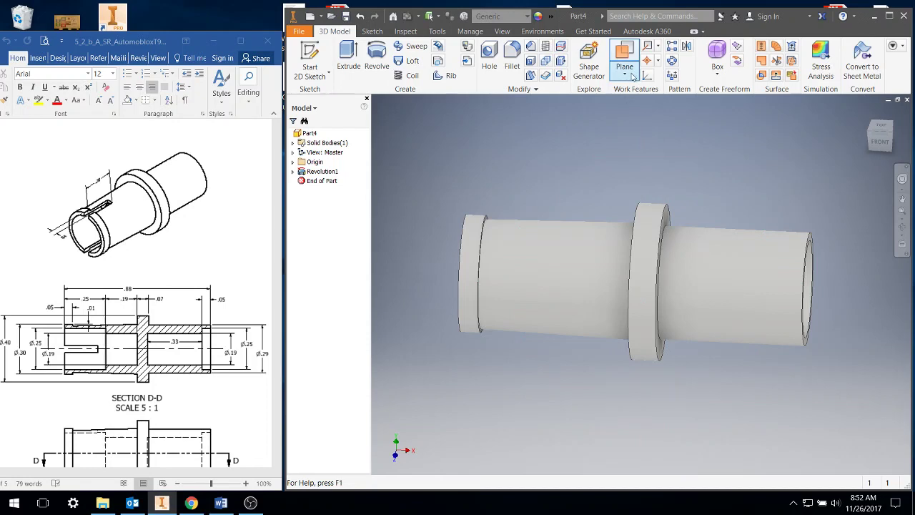
click(878, 140)
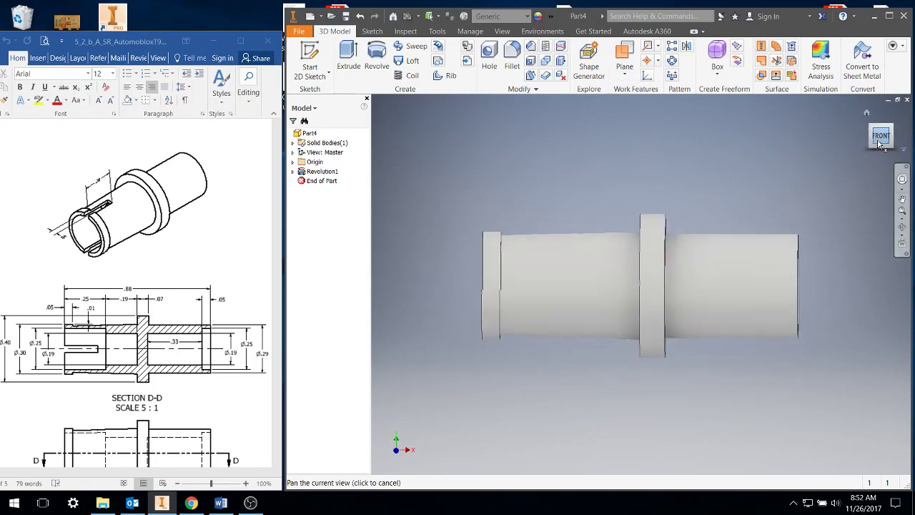
click(624, 57)
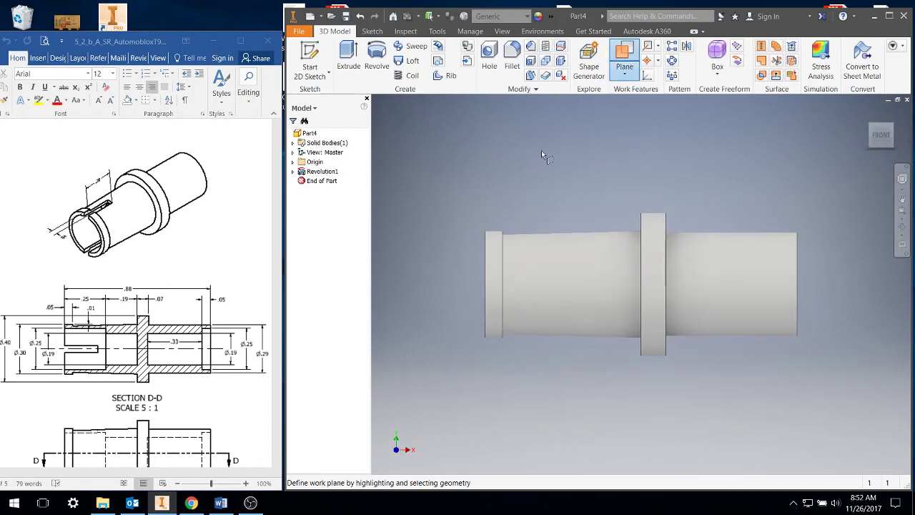
click(498, 237)
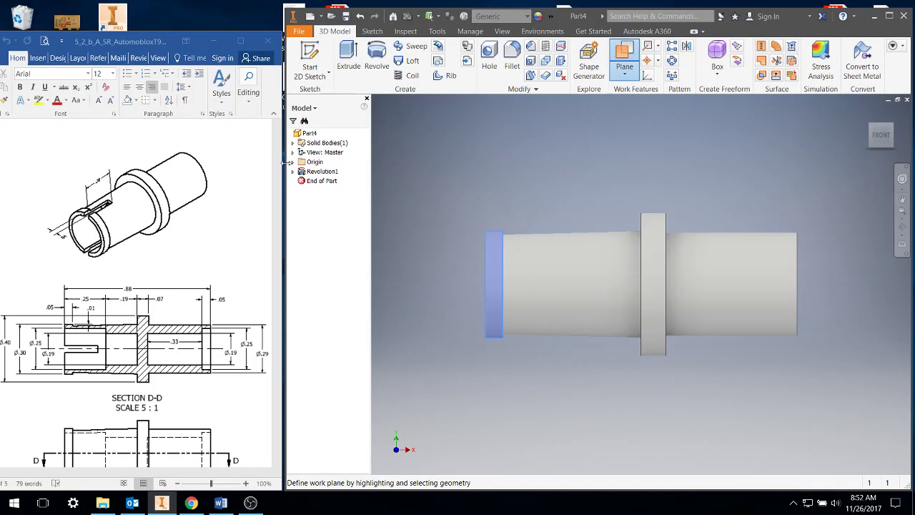
click(293, 162)
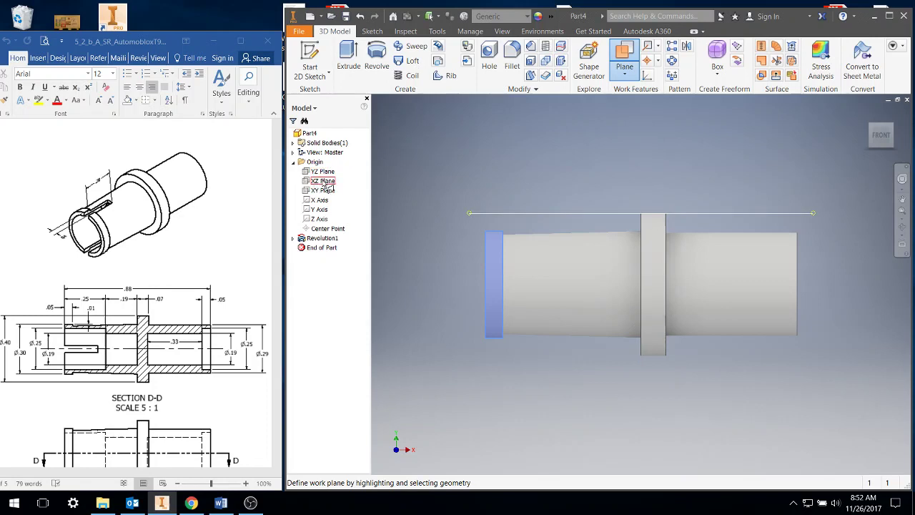
click(325, 183)
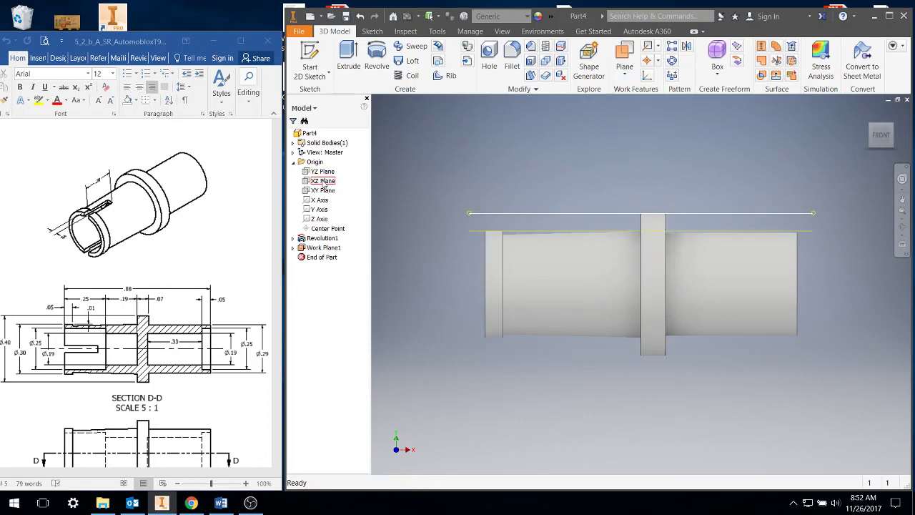
right_click(748, 150)
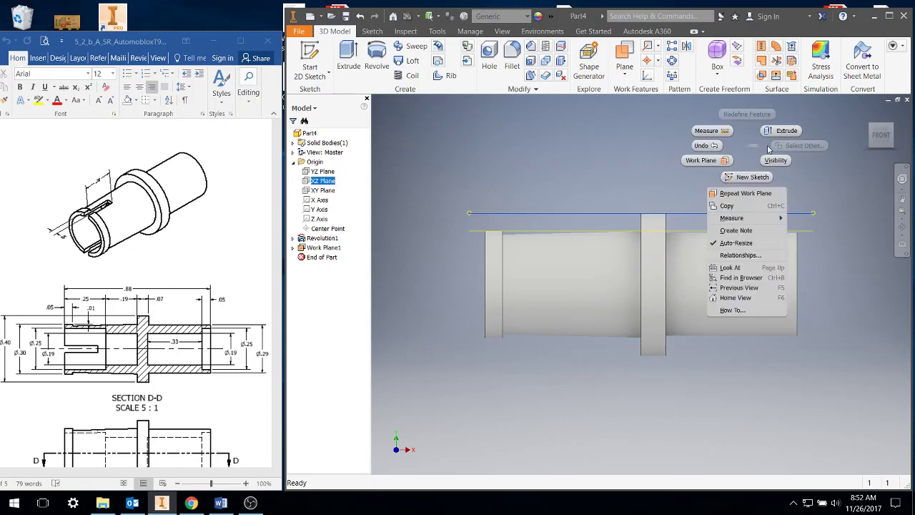
- Collapse the Origin folder and start a new sketch on the work plane tangent to the end lip
click(902, 199)
click(901, 228)
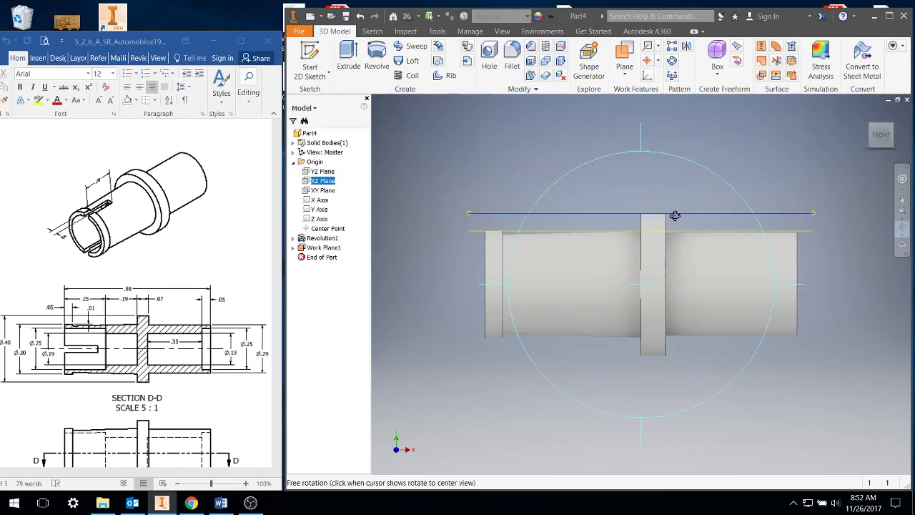
drag(674, 214, 645, 237)
right_click(653, 187)
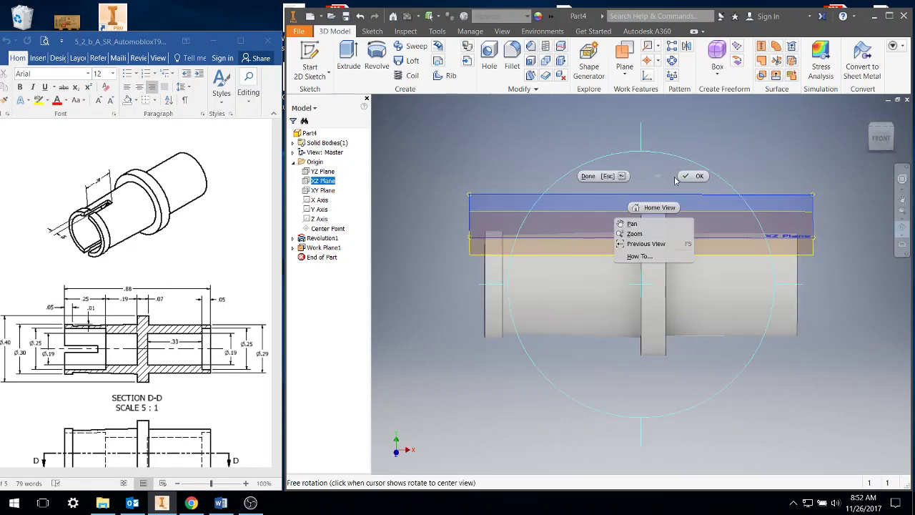
click(639, 207)
click(293, 163)
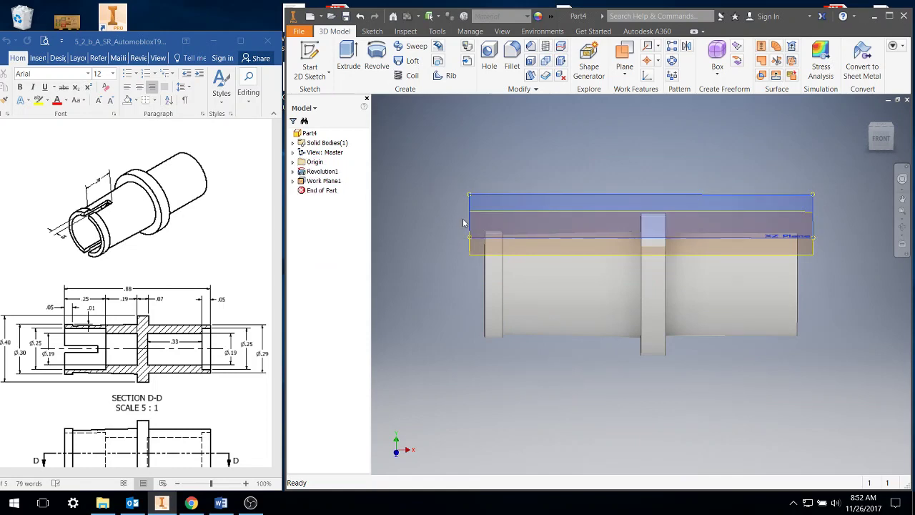
click(318, 181)
click(312, 57)
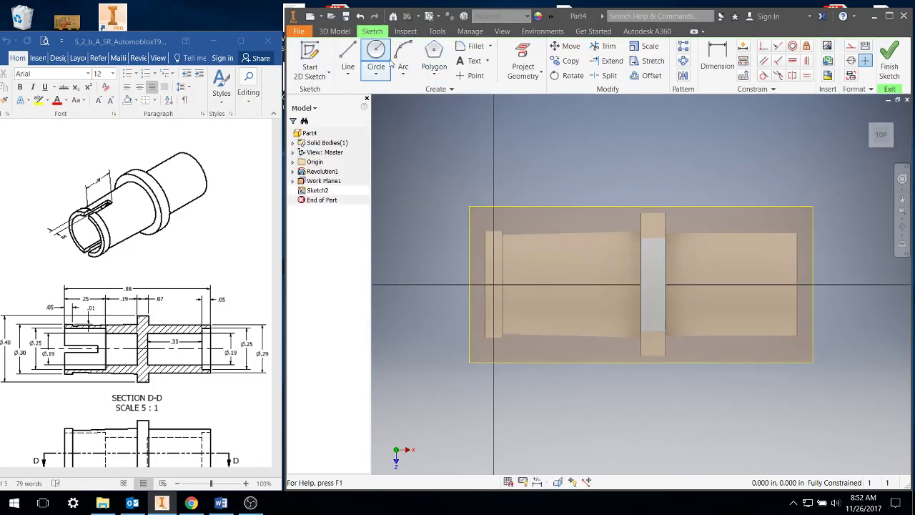
- Draw a two-point rectangle 0.2 in long and 0.04 in wide across the lip end of the pin
click(435, 74)
click(437, 97)
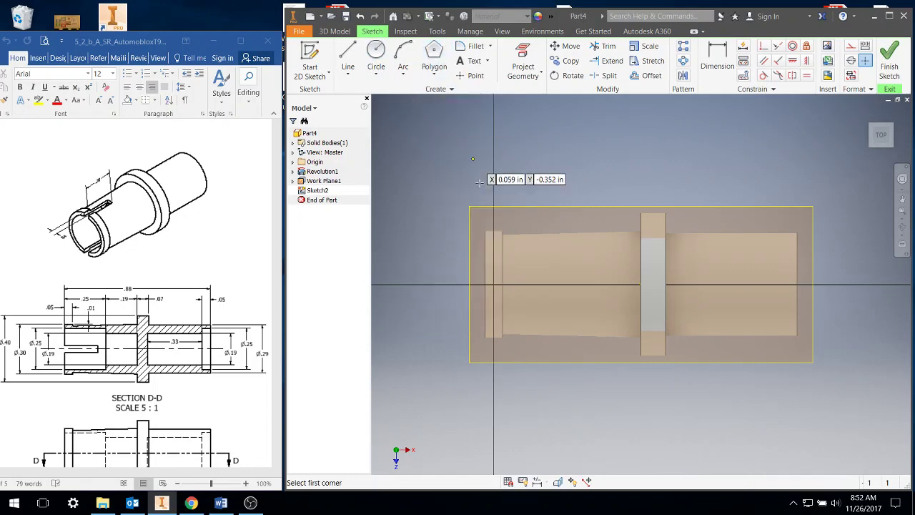
click(446, 253)
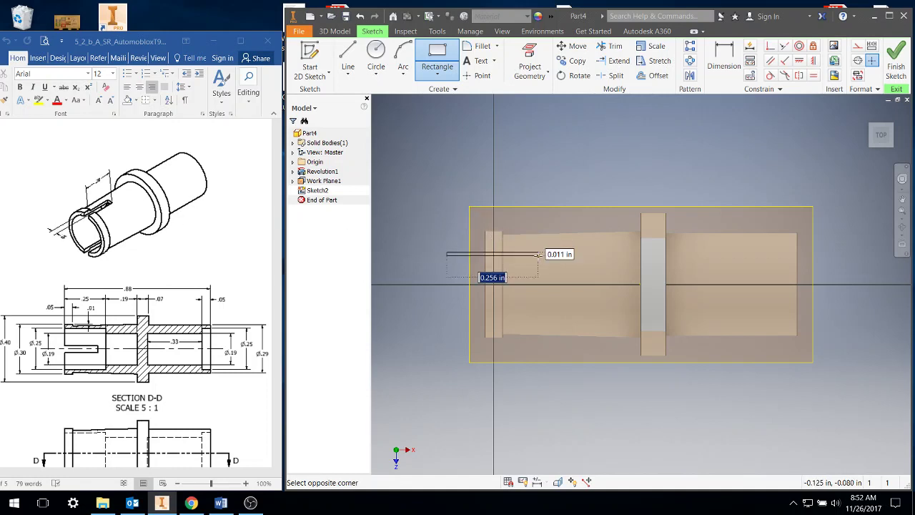
text(.)
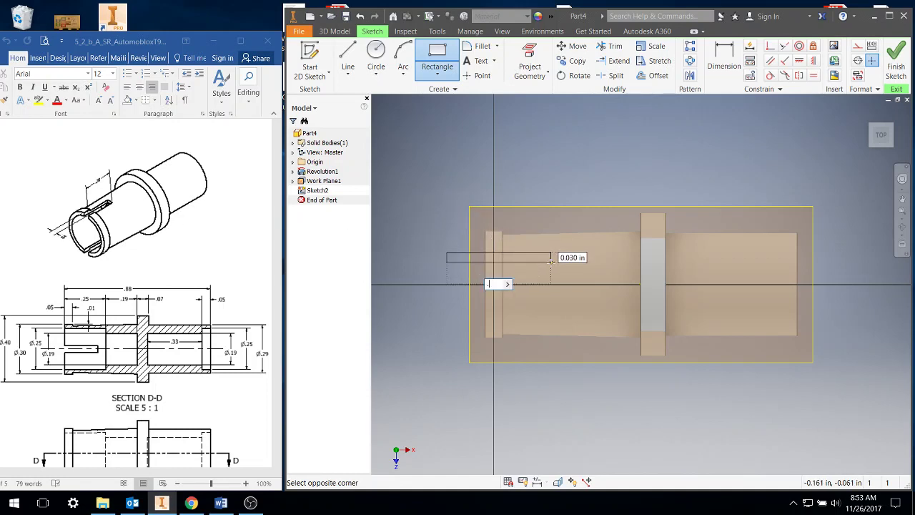
text(2)
key(Tab)
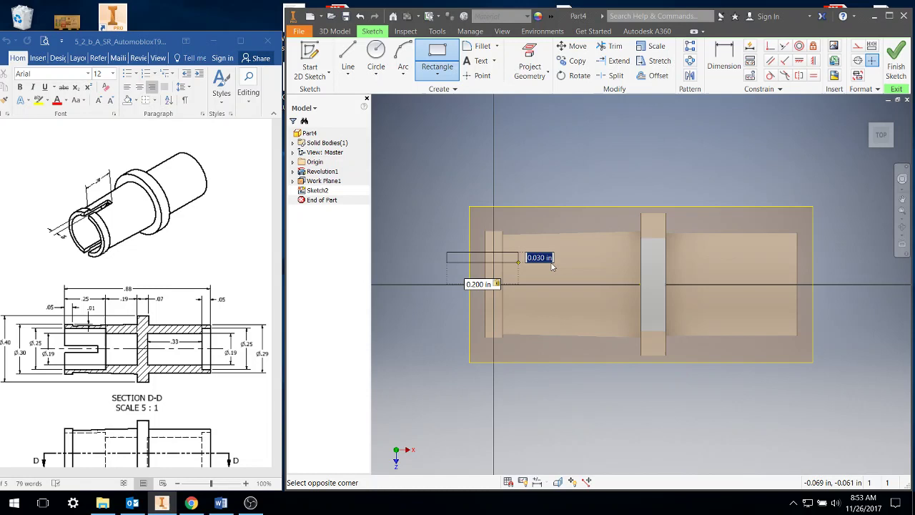
text(.04)
key(Return)
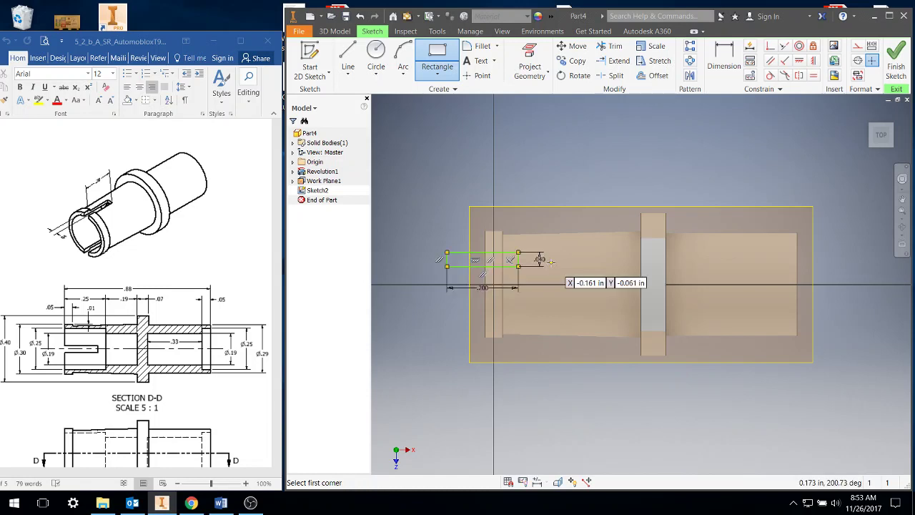
right_click(543, 187)
click(572, 193)
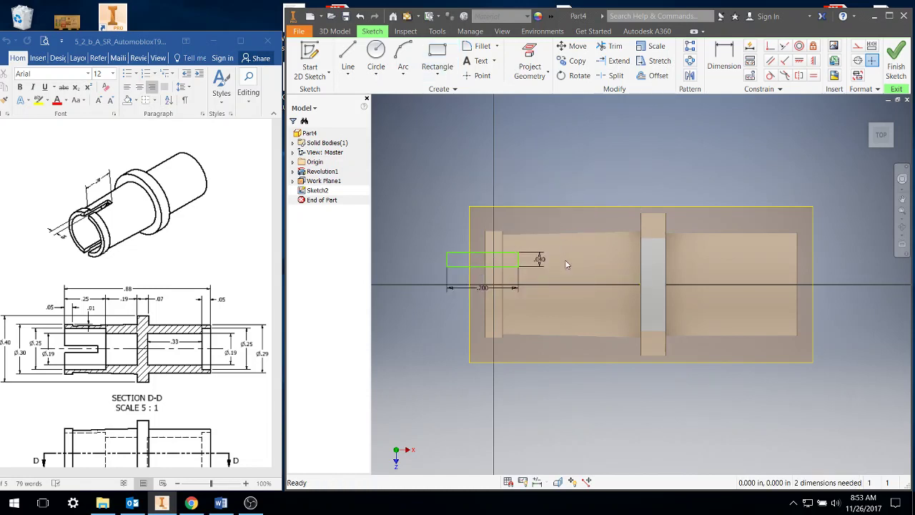
- Project the outer end edge of the lip into the slot sketch
scroll(566, 264, up, 2)
middle_drag(566, 265, 644, 255)
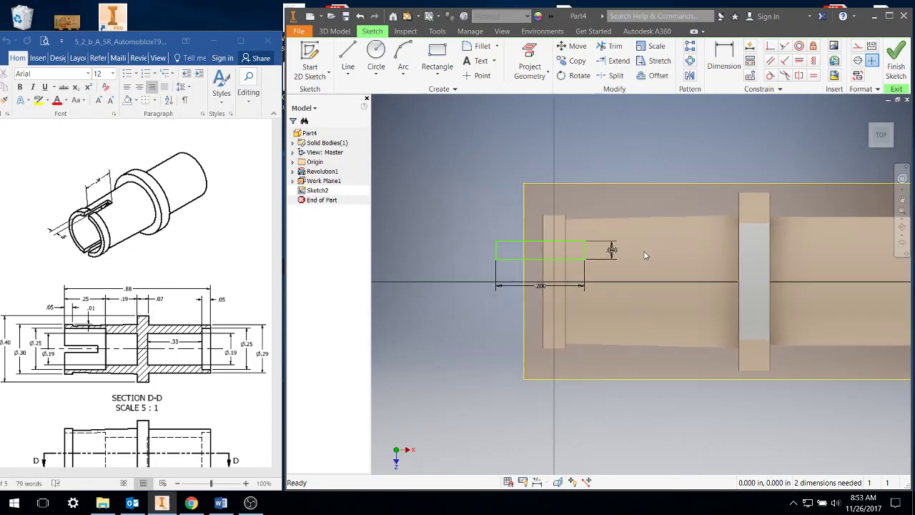
click(531, 56)
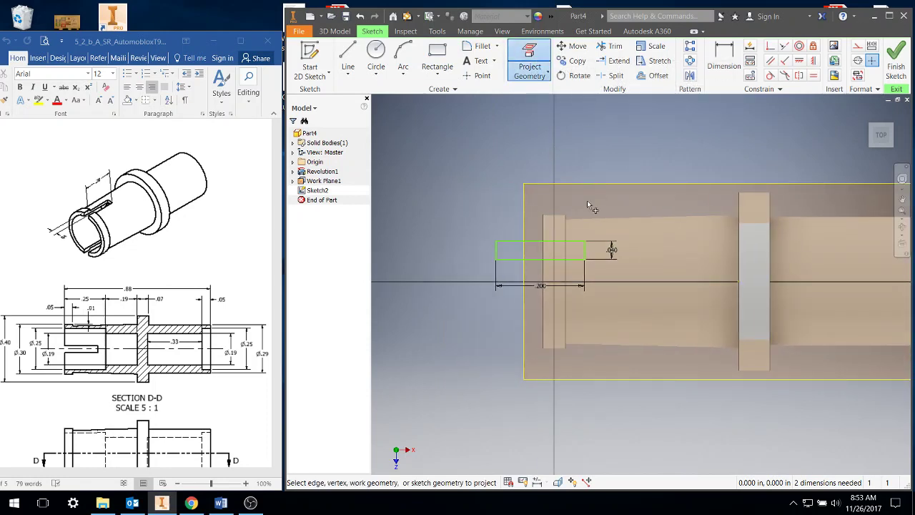
click(544, 281)
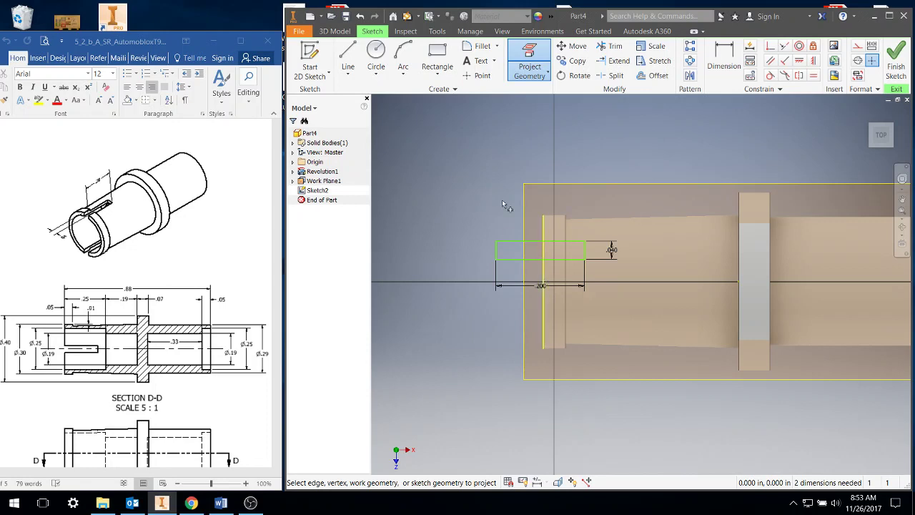
right_click(661, 145)
click(697, 142)
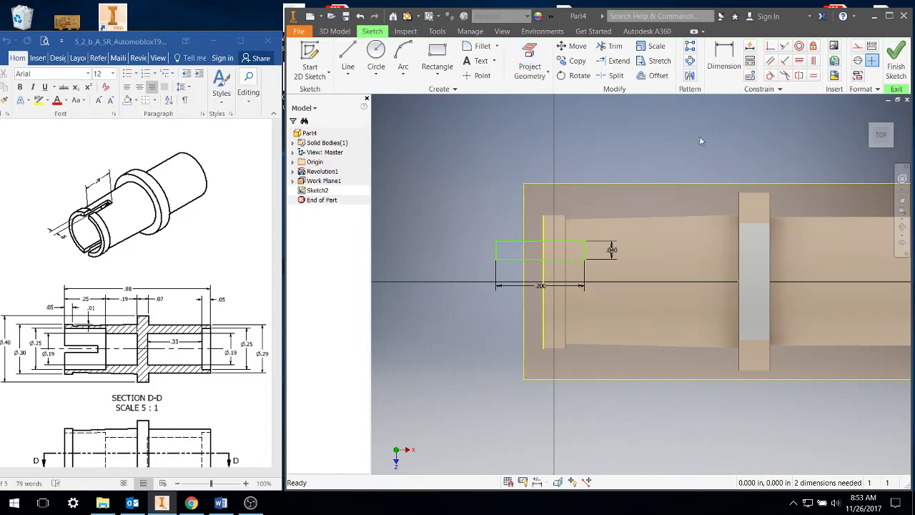
- Make the rectangle's outer short side collinear with the projected lip edge
click(784, 47)
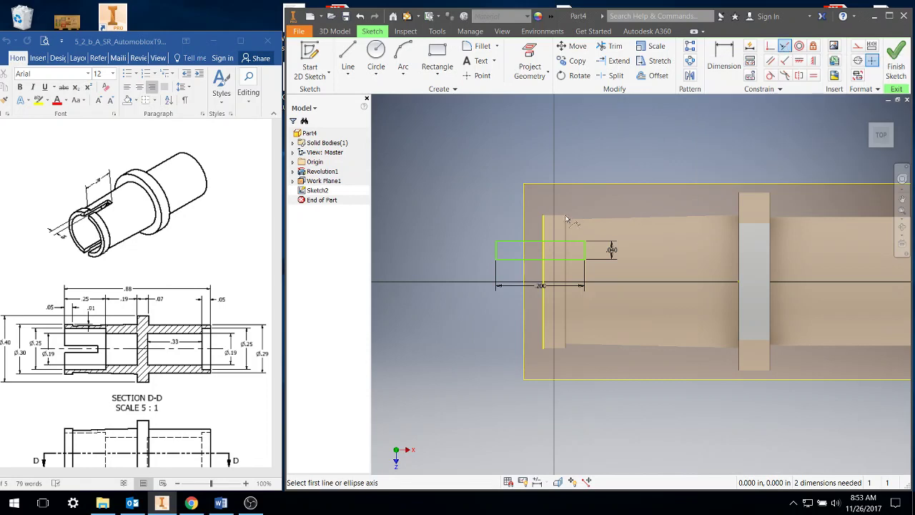
click(496, 254)
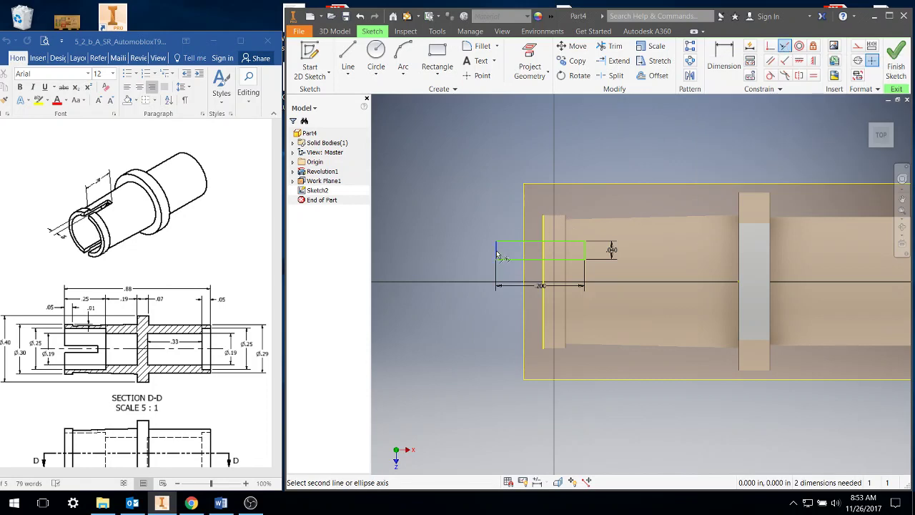
click(543, 275)
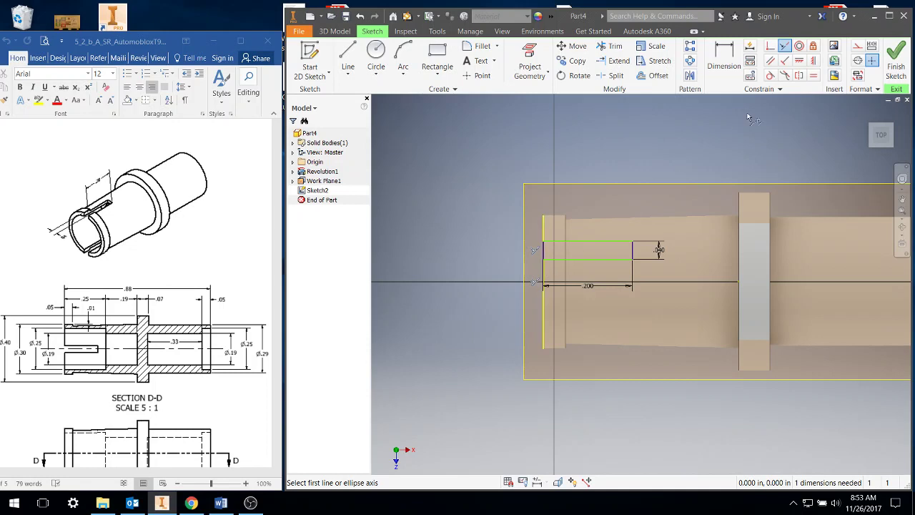
- Centre the rectangle on the pin's axis by making its outer short side's midpoint coincident with the projected edge's midpoint
click(770, 46)
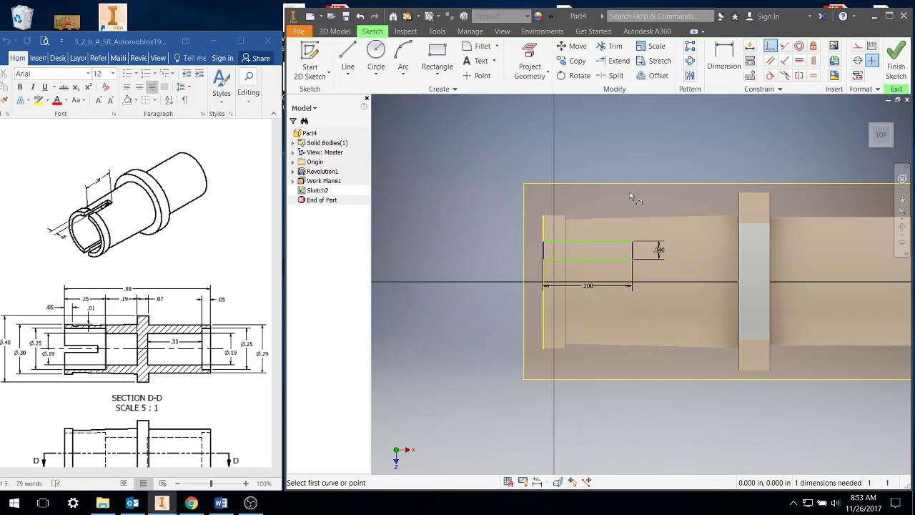
scroll(550, 262, down, 2)
scroll(554, 263, up, 3)
scroll(550, 262, up, 3)
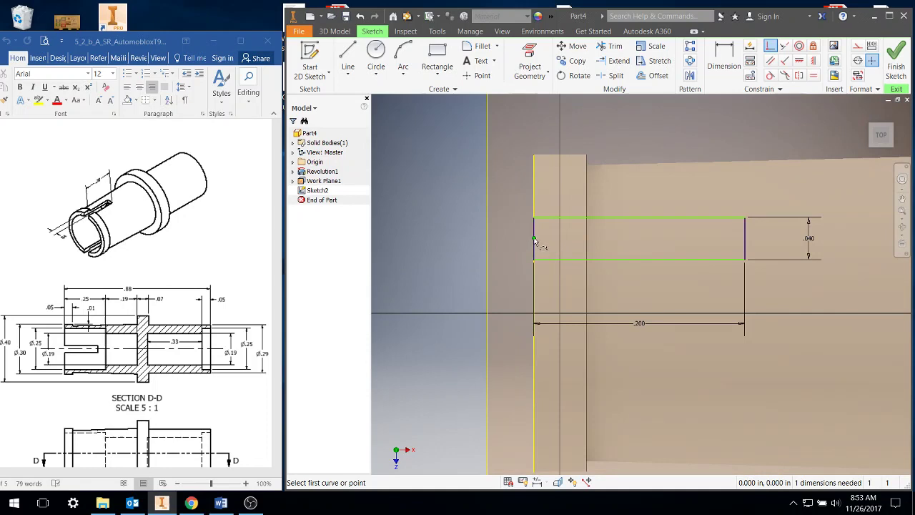
mouse_move(535, 242)
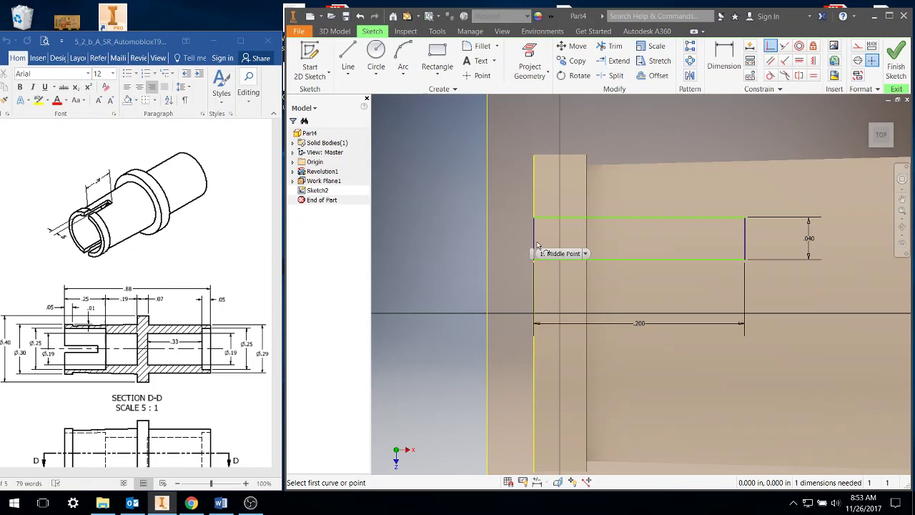
click(585, 254)
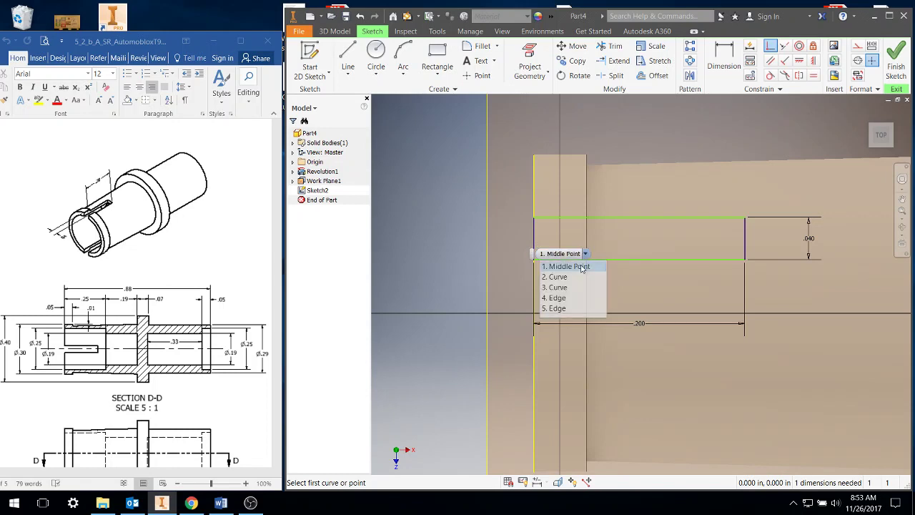
click(569, 266)
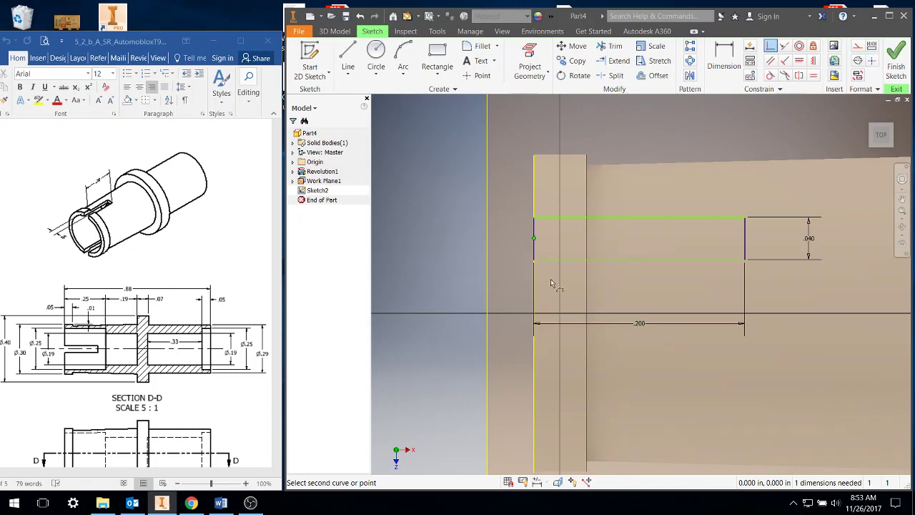
click(534, 315)
right_click(433, 243)
click(475, 248)
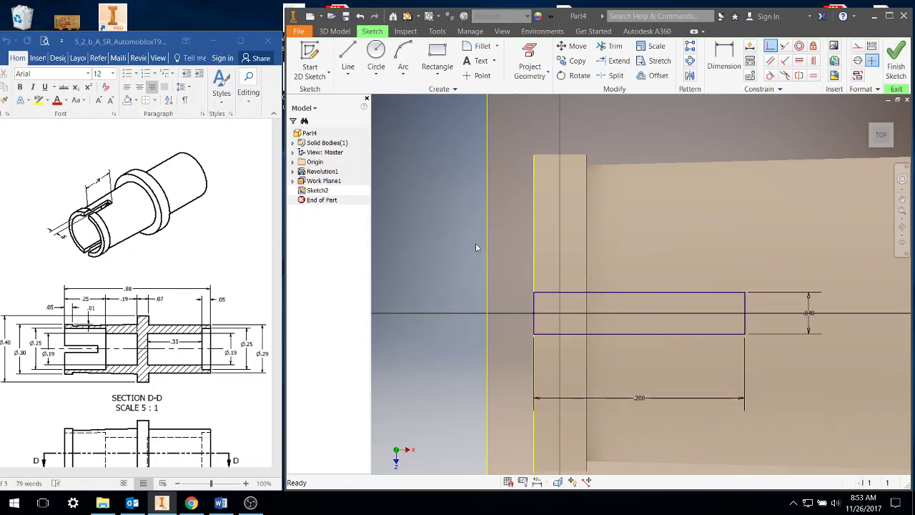
- Finish the sketch and extrude the slot rectangle as a cut through all of the lip end
click(896, 64)
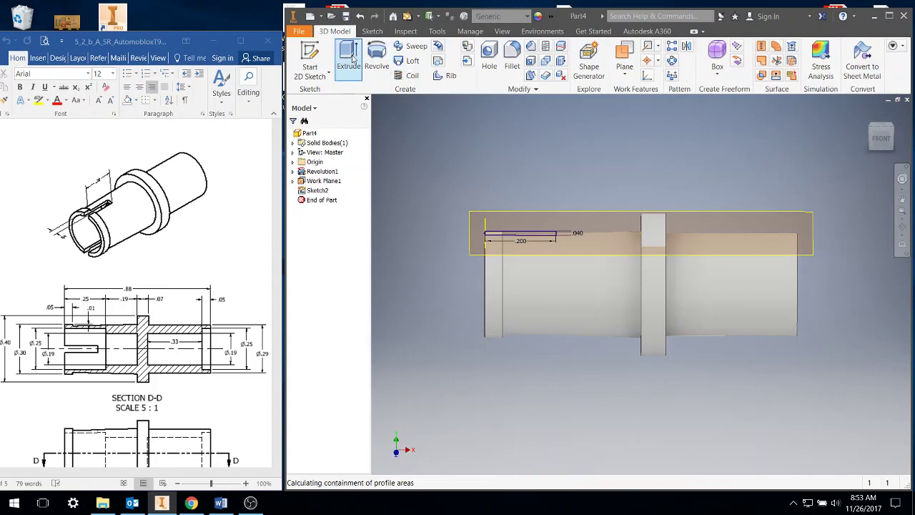
click(349, 57)
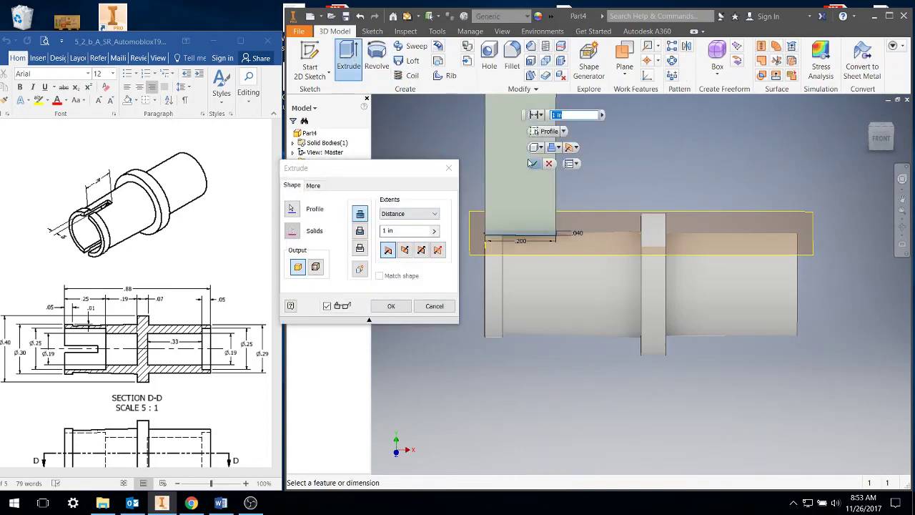
click(359, 231)
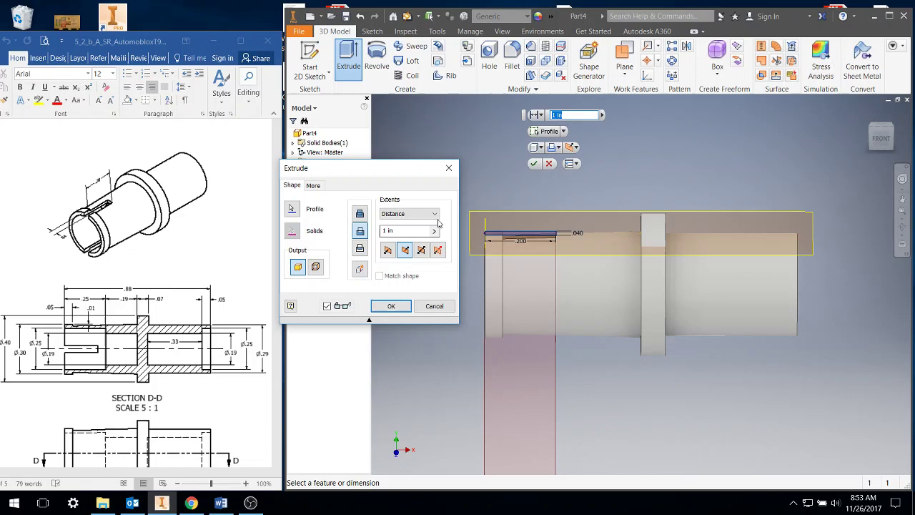
click(410, 213)
click(406, 254)
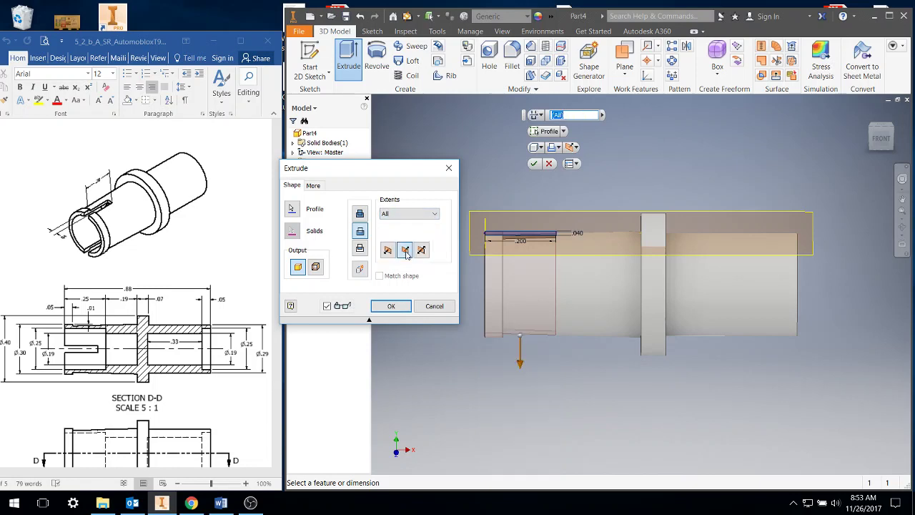
click(391, 306)
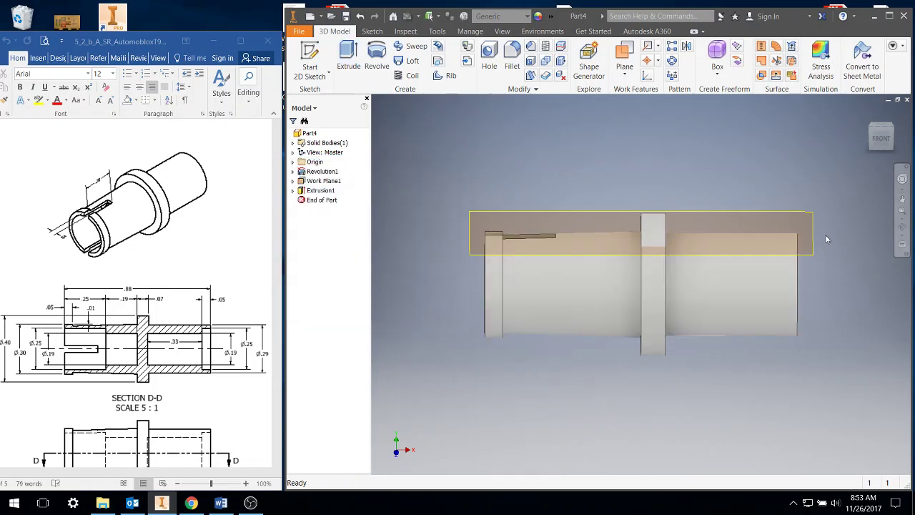
- Hide the work plane and examine the slotted end of the pin against the reference drawing's isometric view
right_click(317, 181)
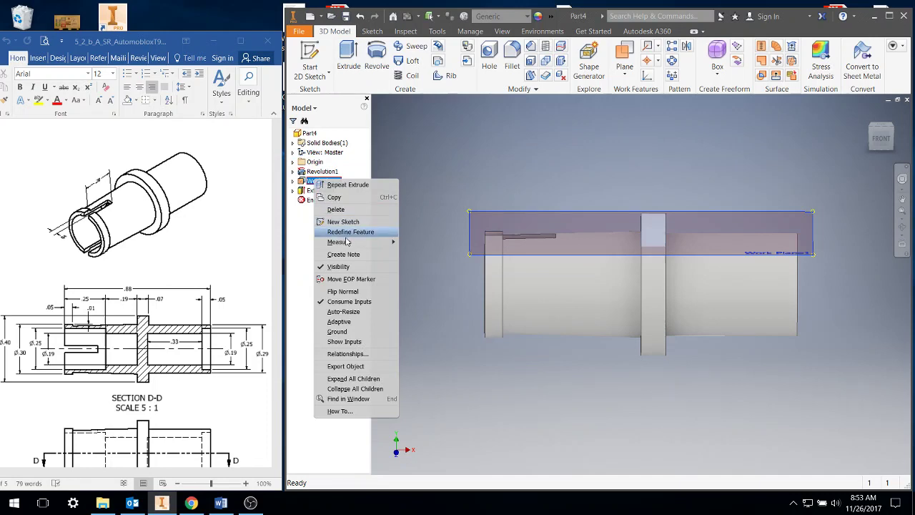
click(350, 267)
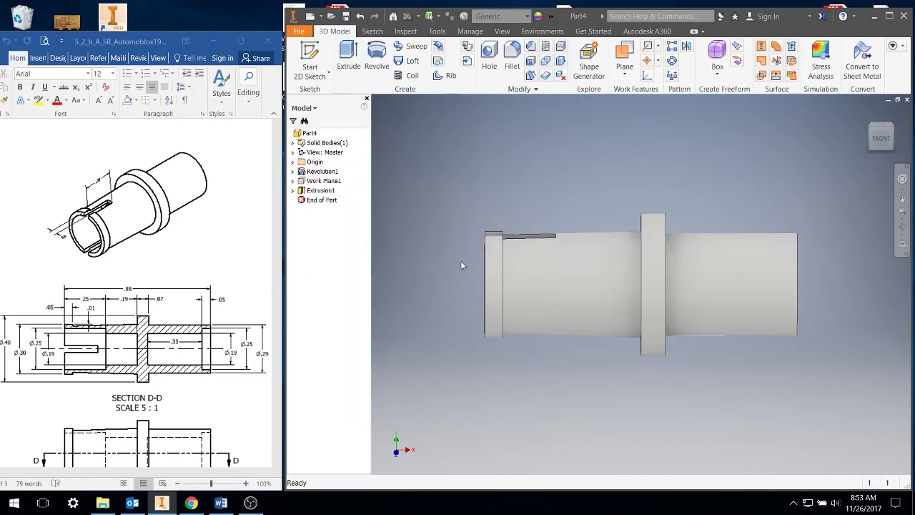
click(901, 228)
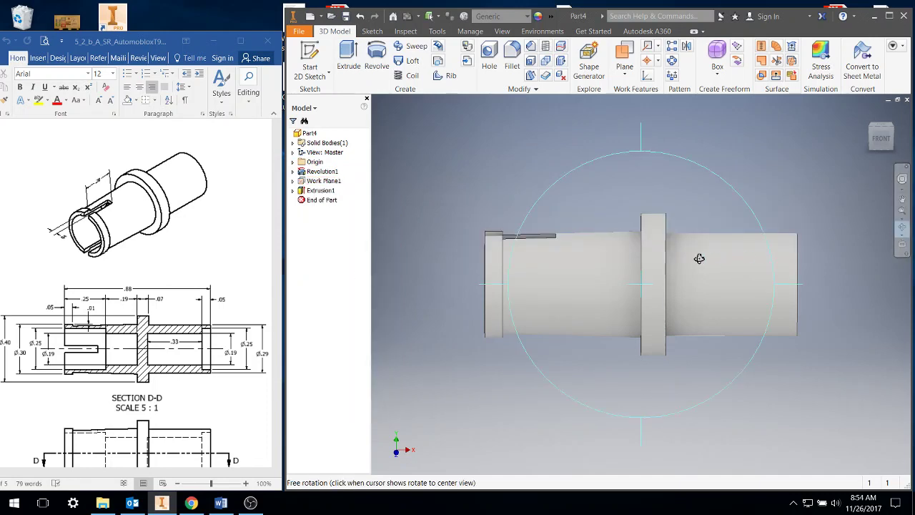
drag(635, 259, 647, 294)
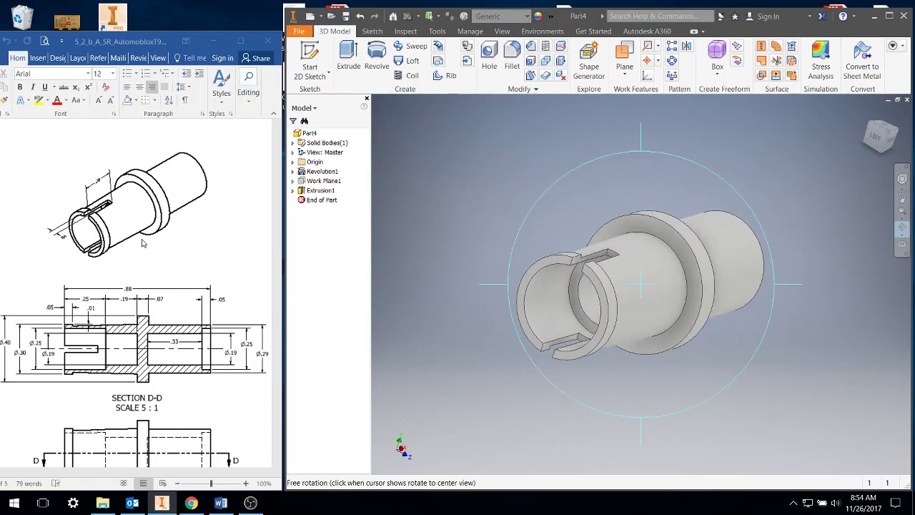
drag(598, 272, 651, 267)
right_click(661, 272)
click(685, 272)
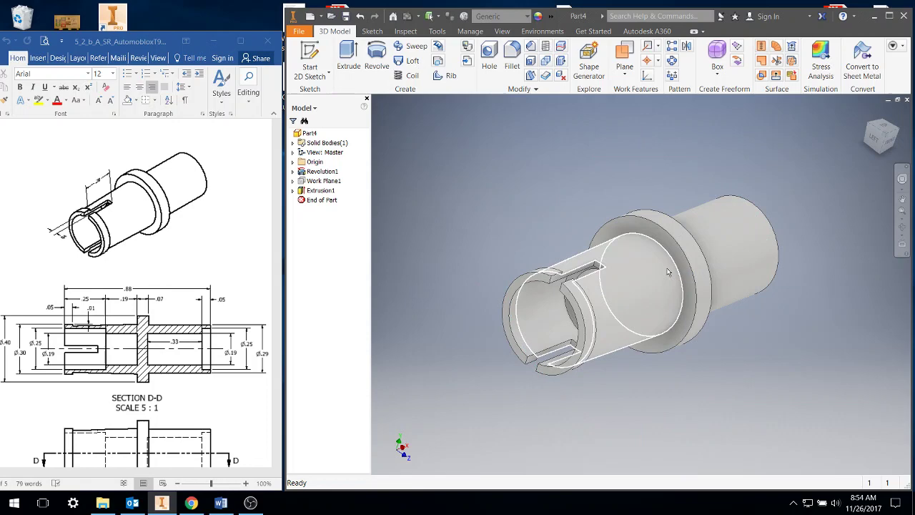
- Save the part under the name "5.2b - Axle" in the Test4 folder as an Inventor part file
click(299, 32)
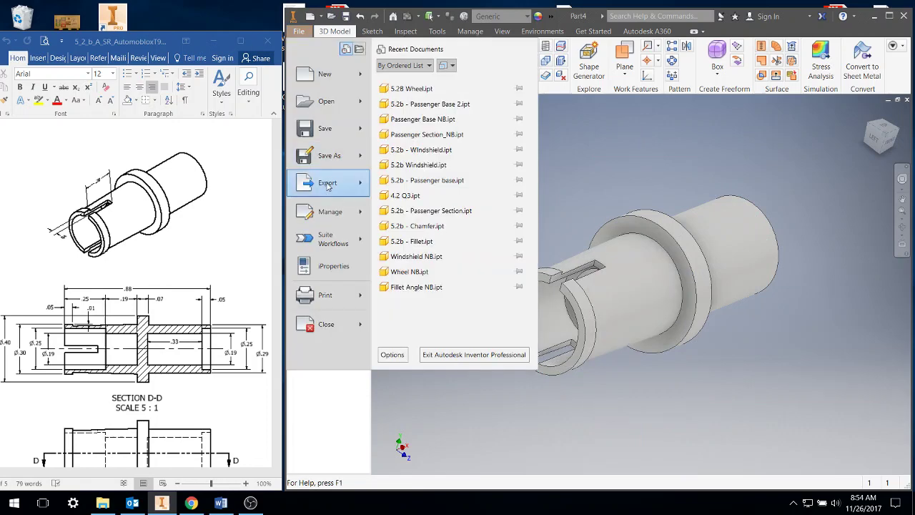
click(327, 154)
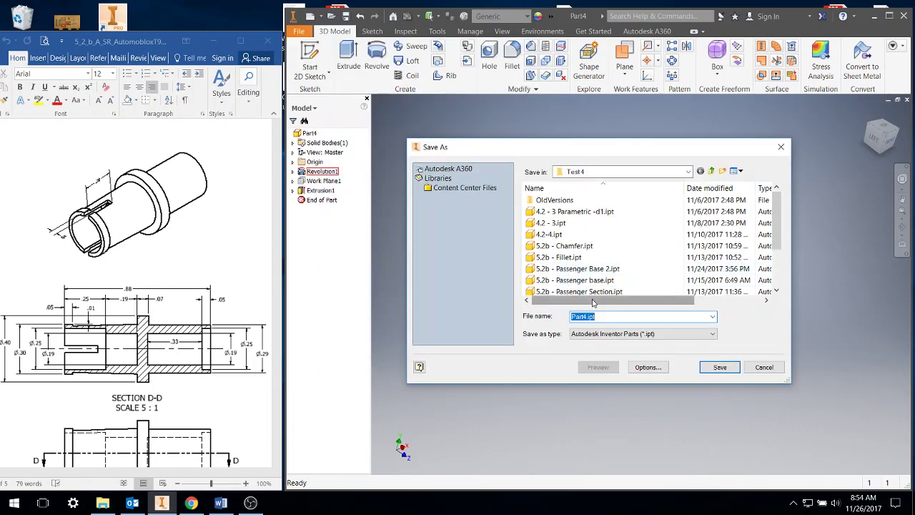
text(5.2b )
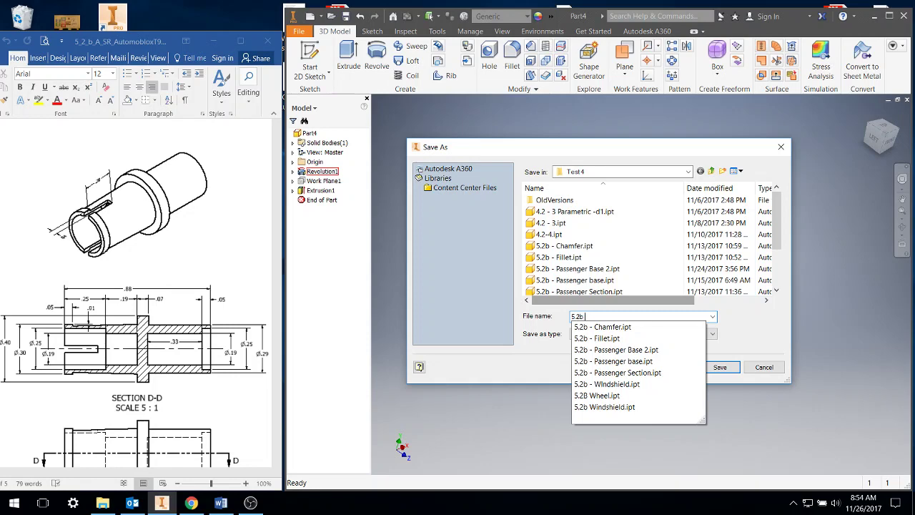
text(- Axle)
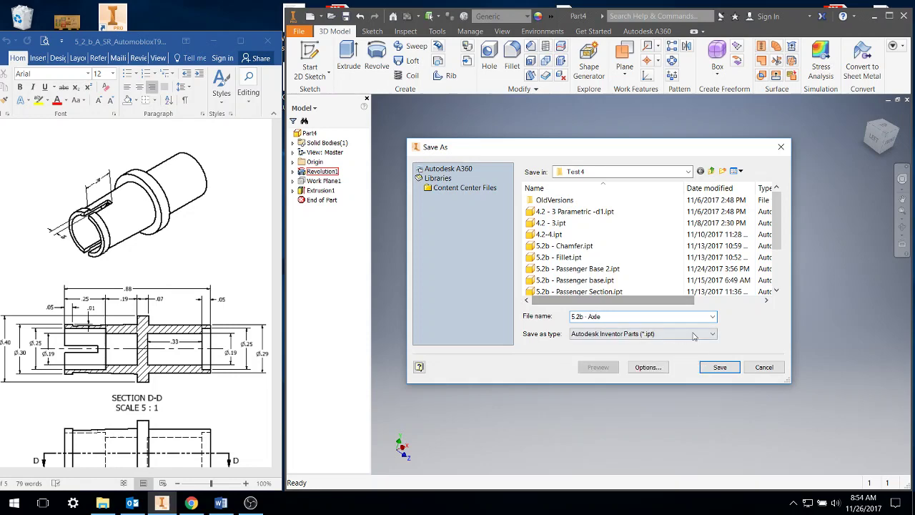
click(719, 367)
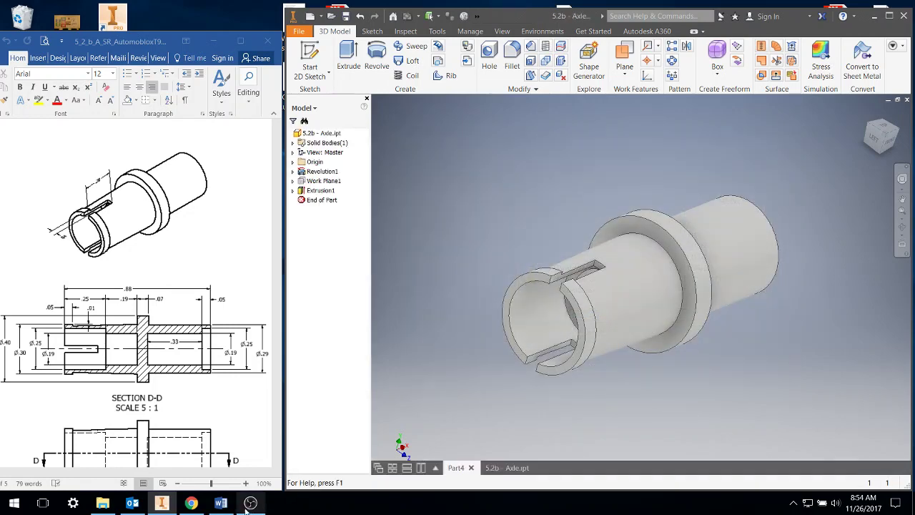